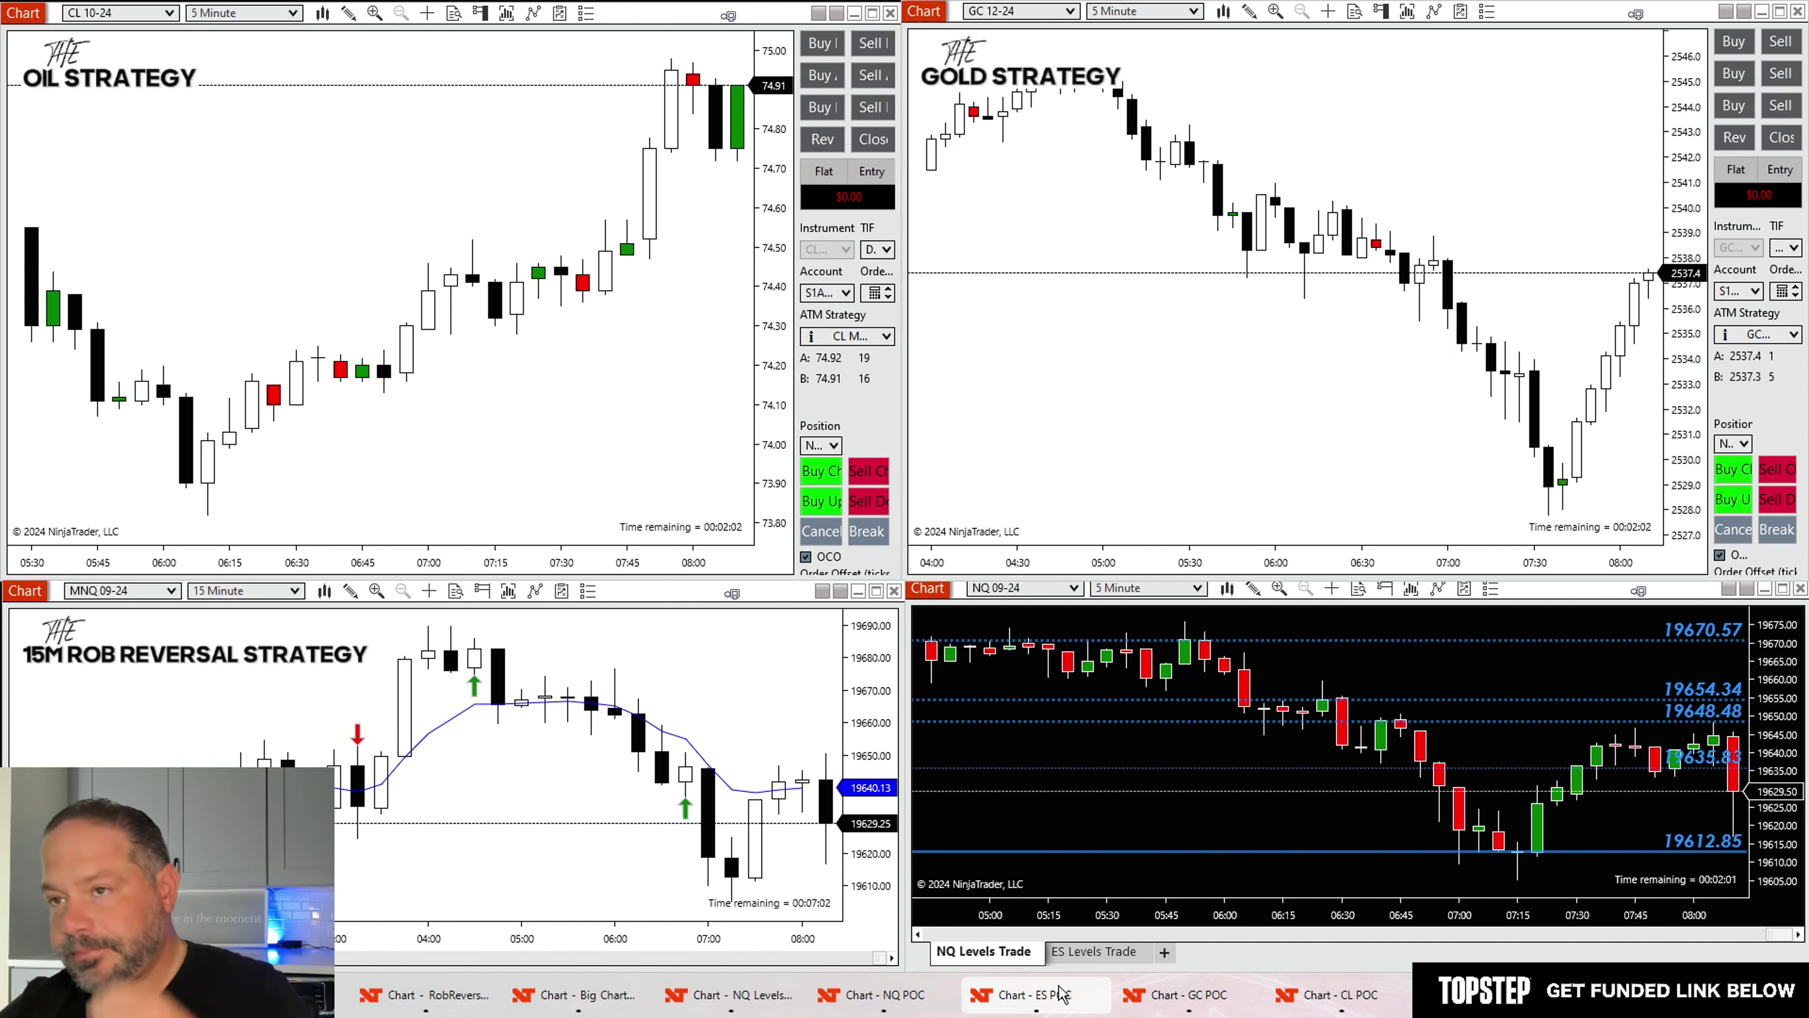
Step: Show the Gold Futures 5-minute chart's long position near 08:40, with stop 2,544.8 and target 2,551.8
mouse_move(1058, 995)
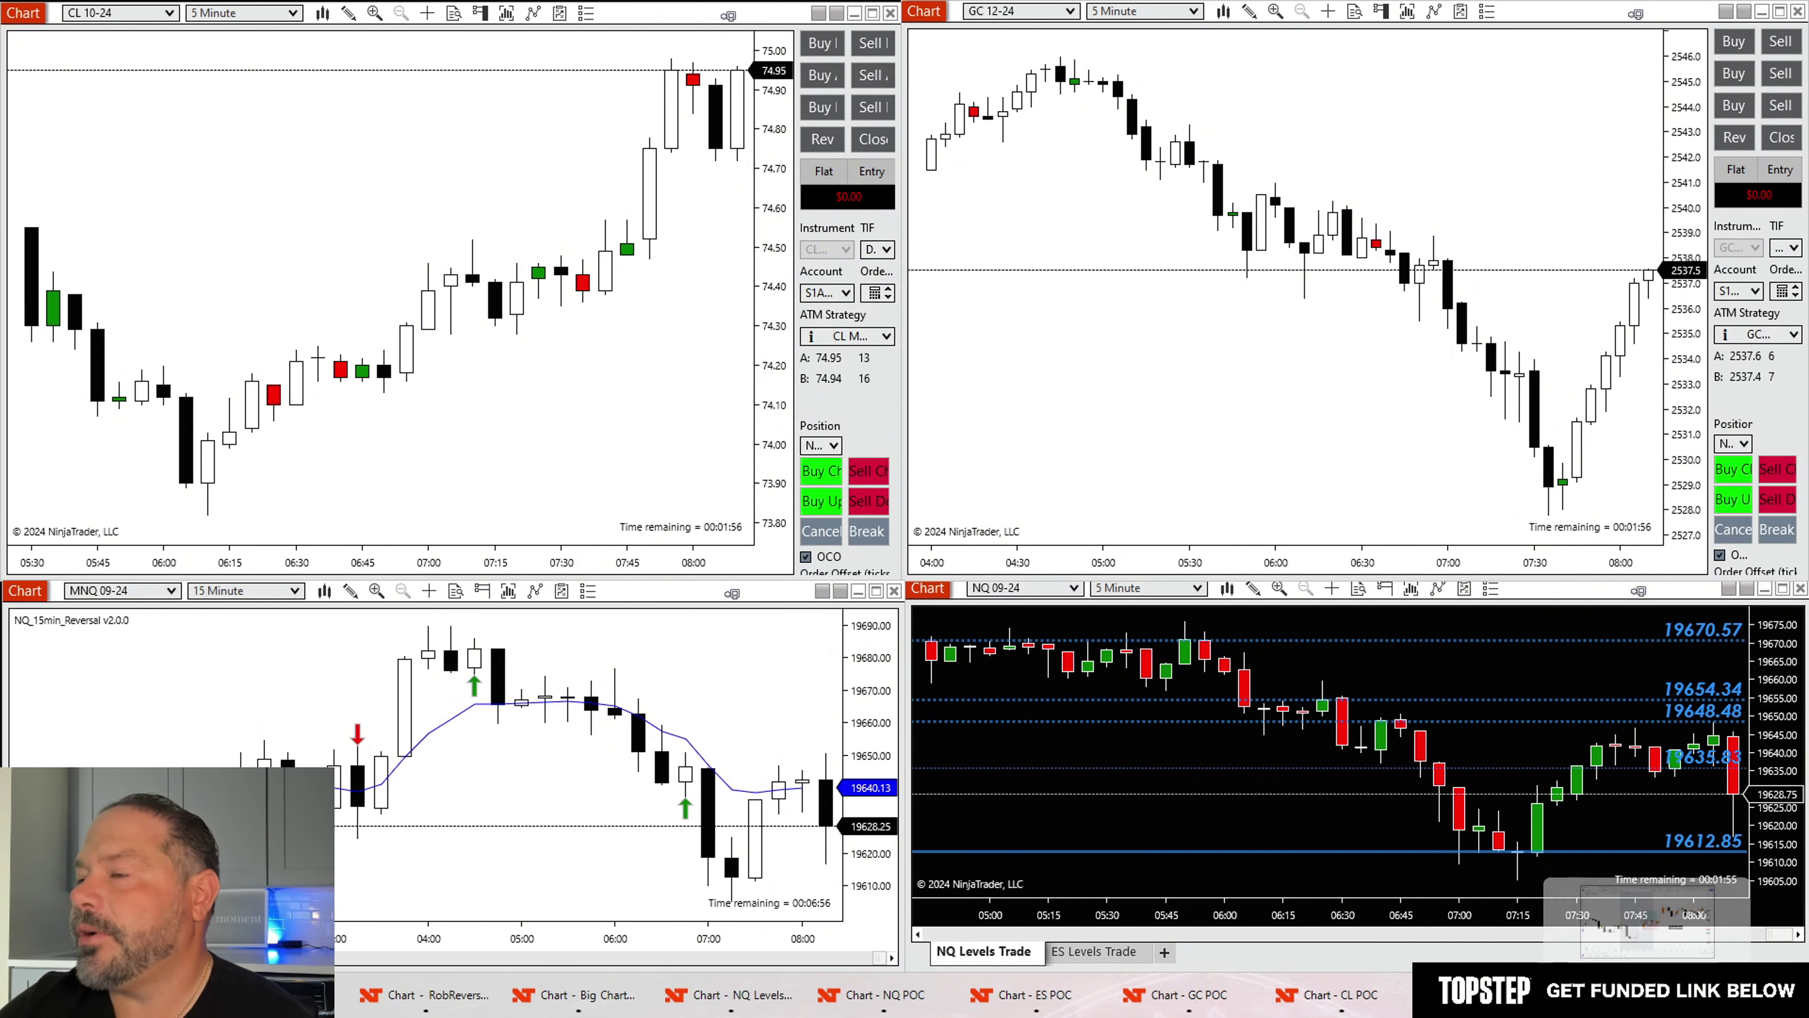
left_click(1645, 916)
left_click_drag(1268, 727, 1466, 748)
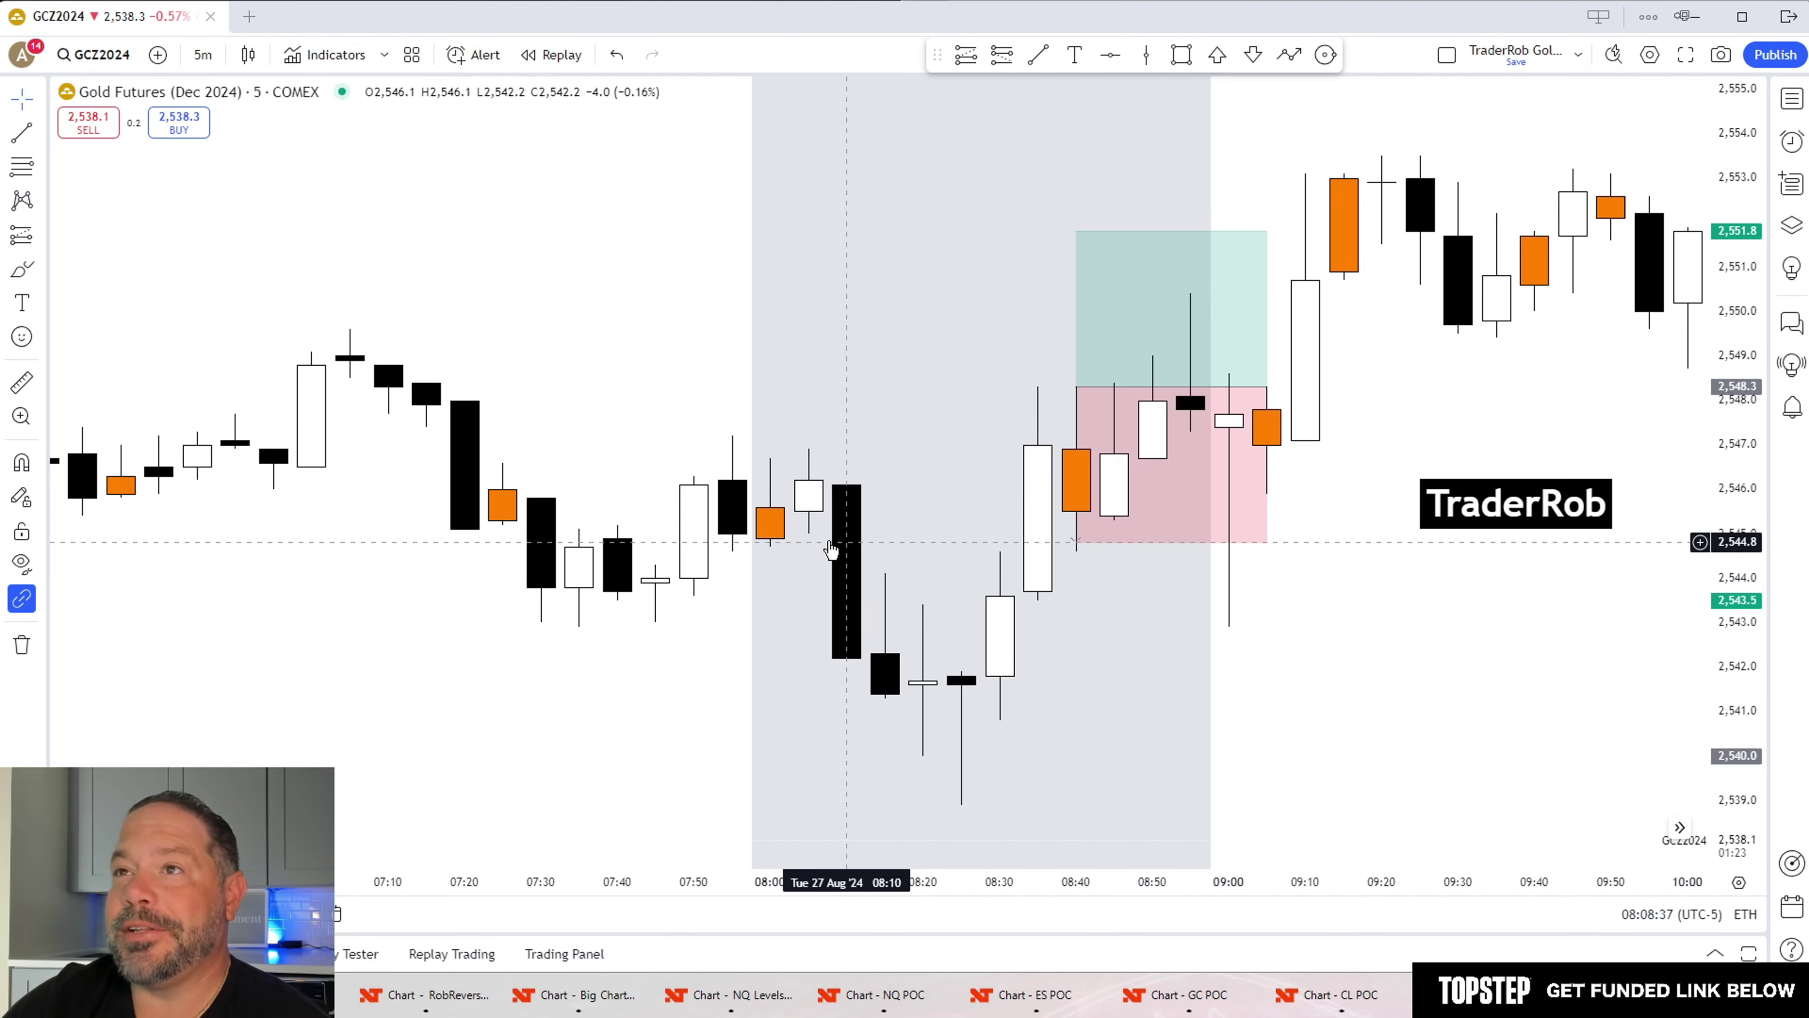
mouse_move(1231, 352)
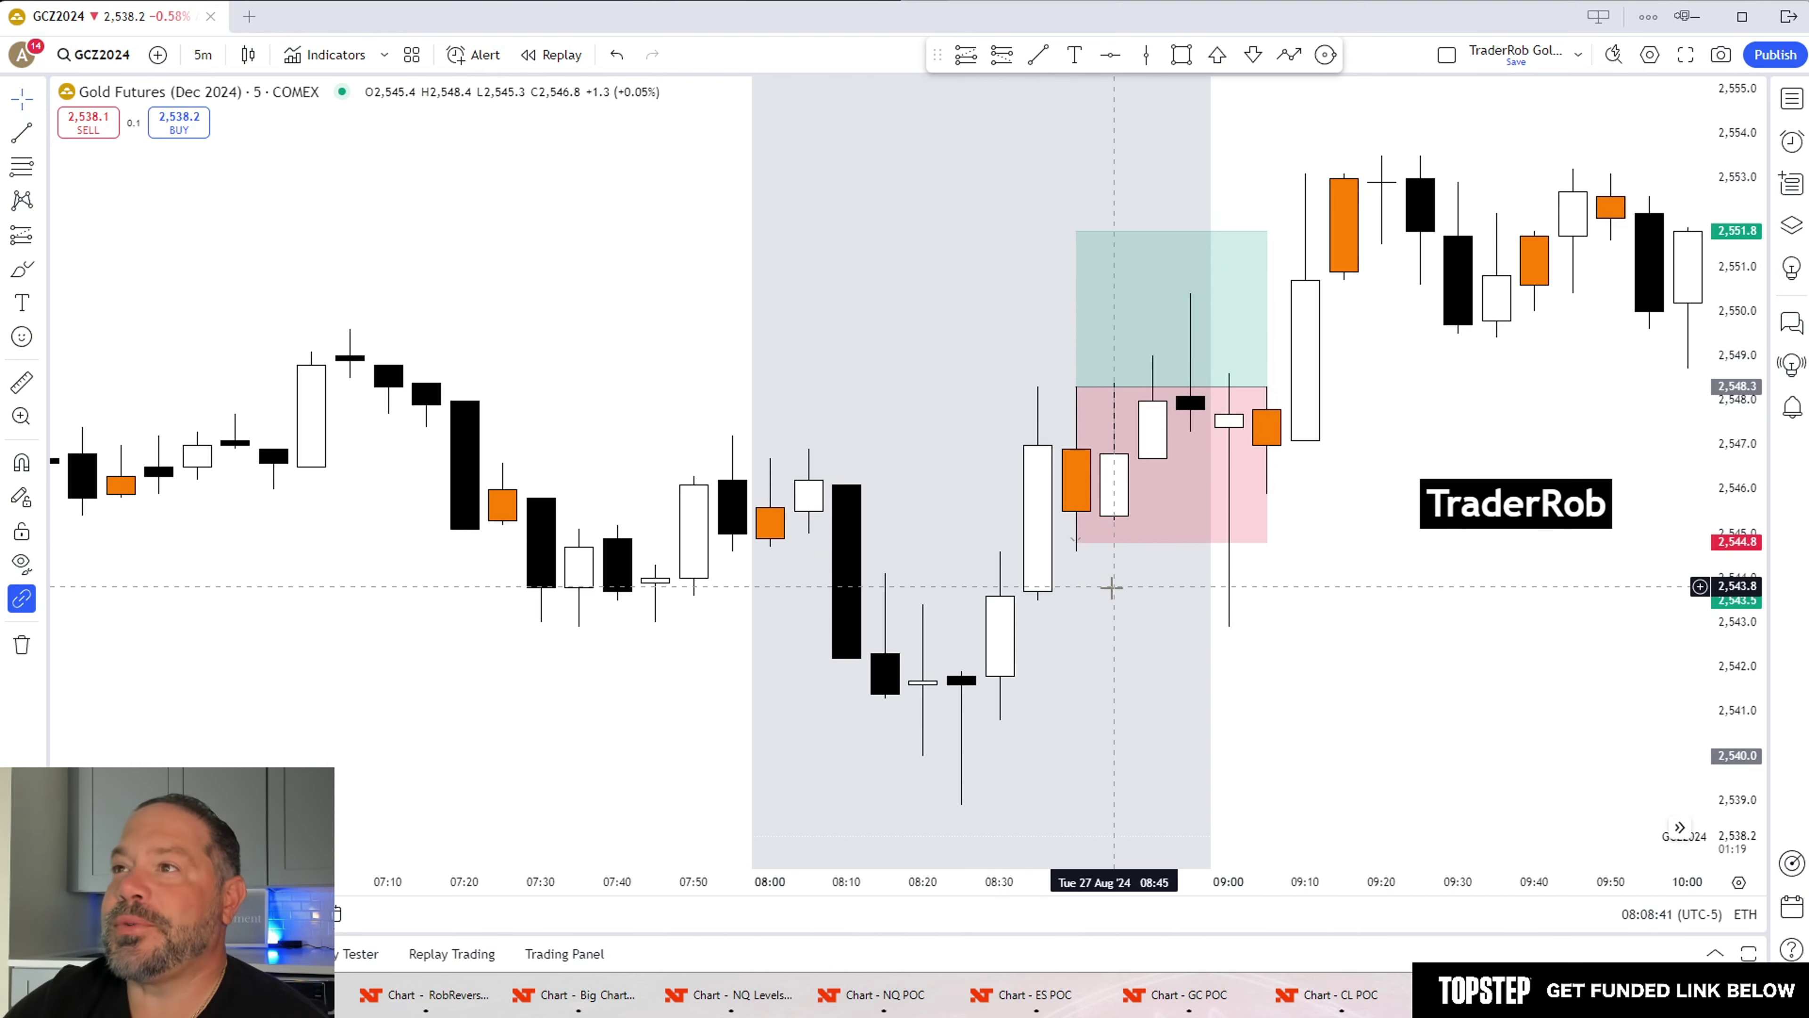
mouse_move(1082, 463)
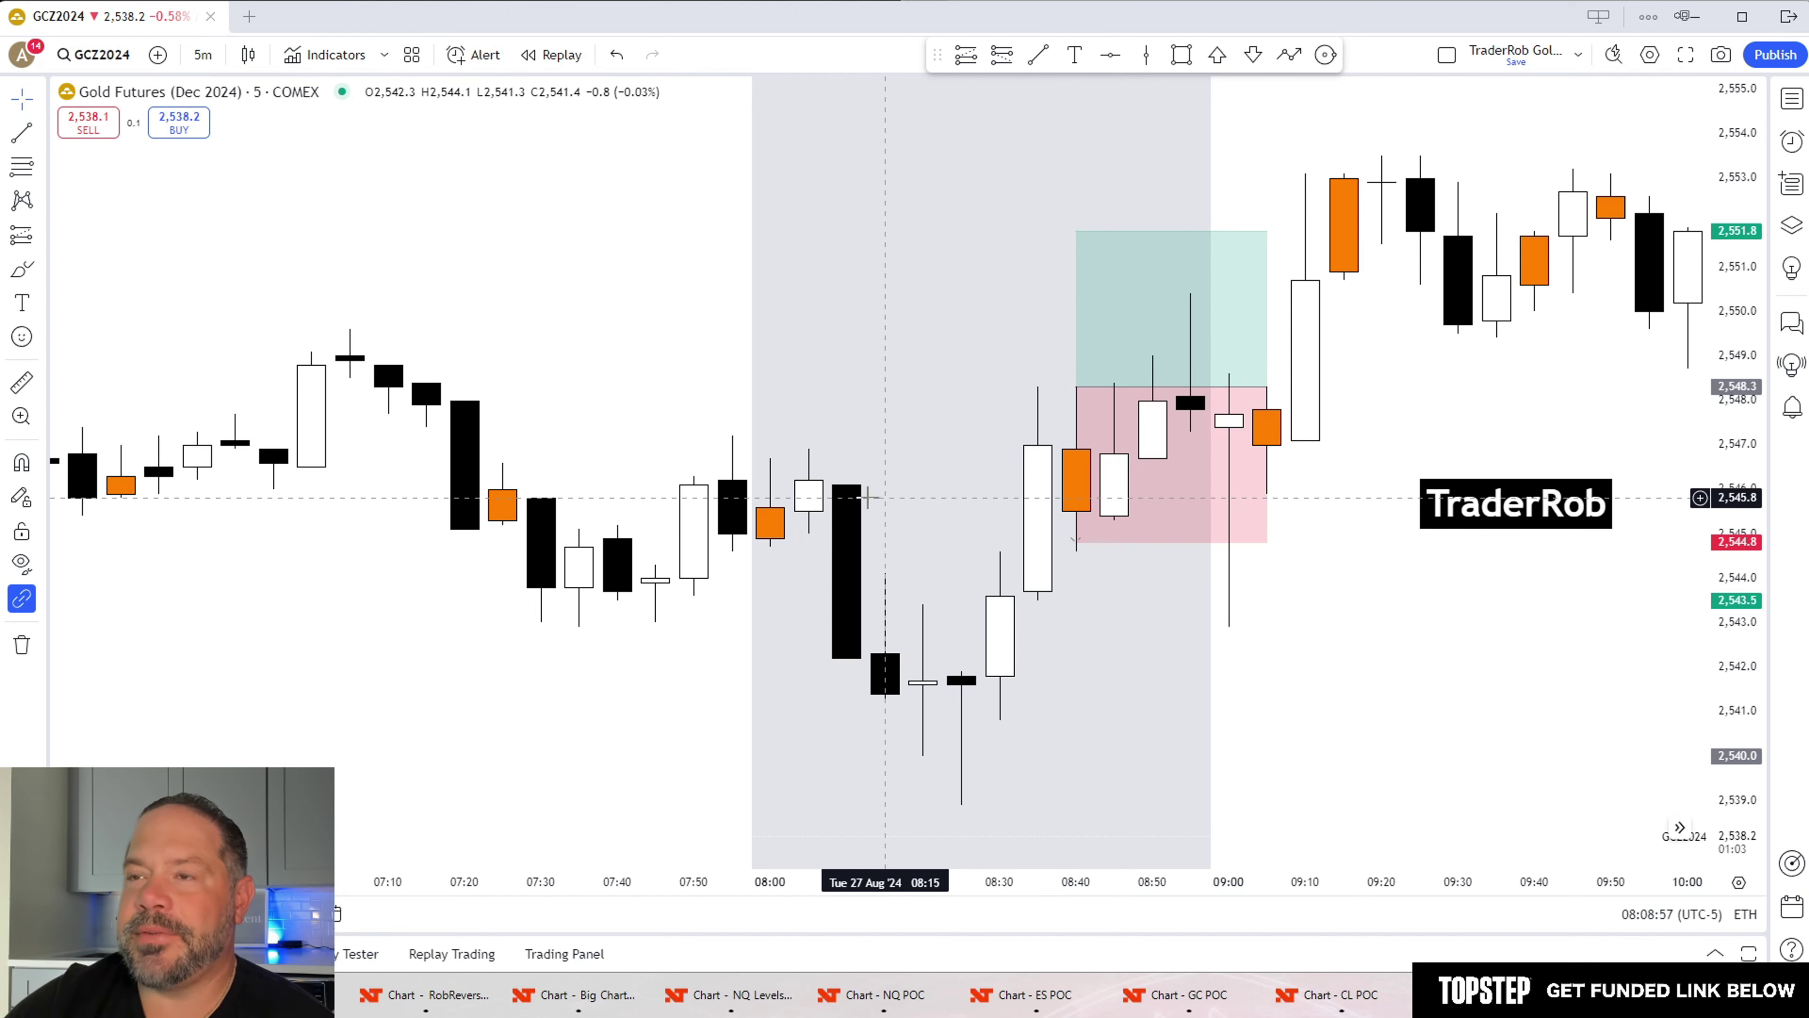
Step: Raise the gold long position's stop to 2,546.5, giving 1.8 points risk and 1.94 risk/reward
left_click(1181, 465)
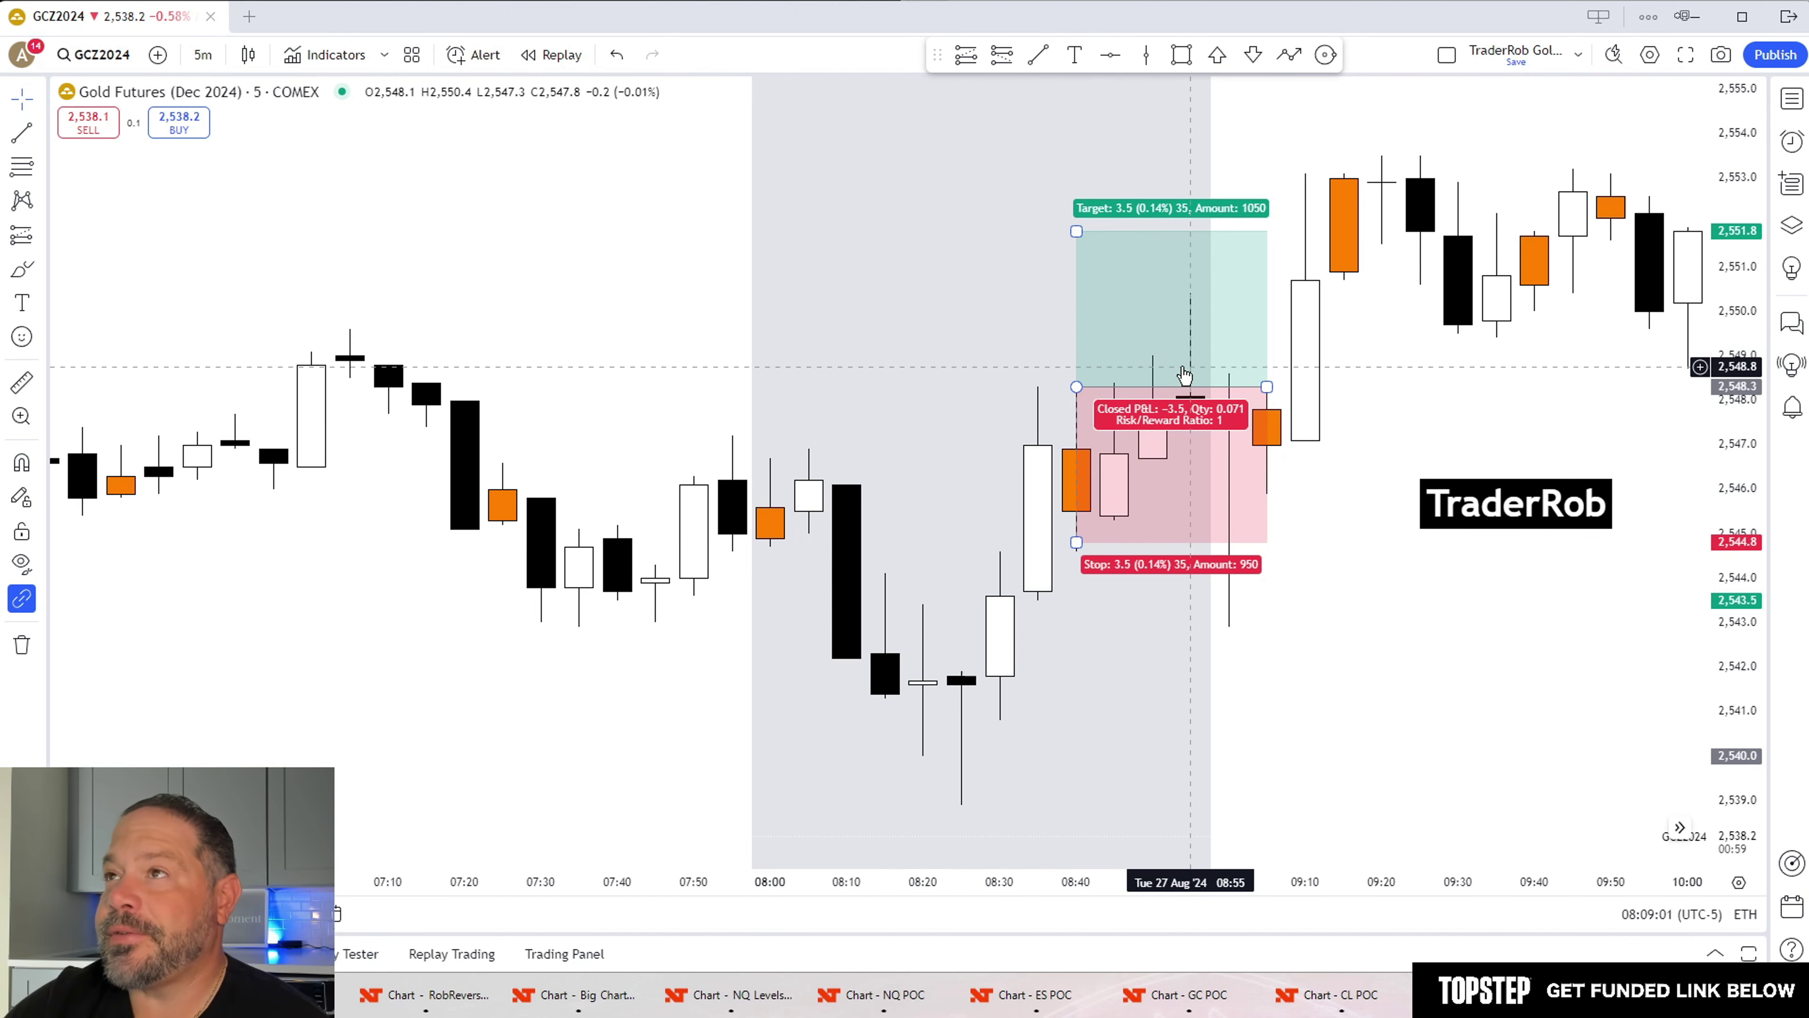
left_click_drag(1076, 543, 1069, 601)
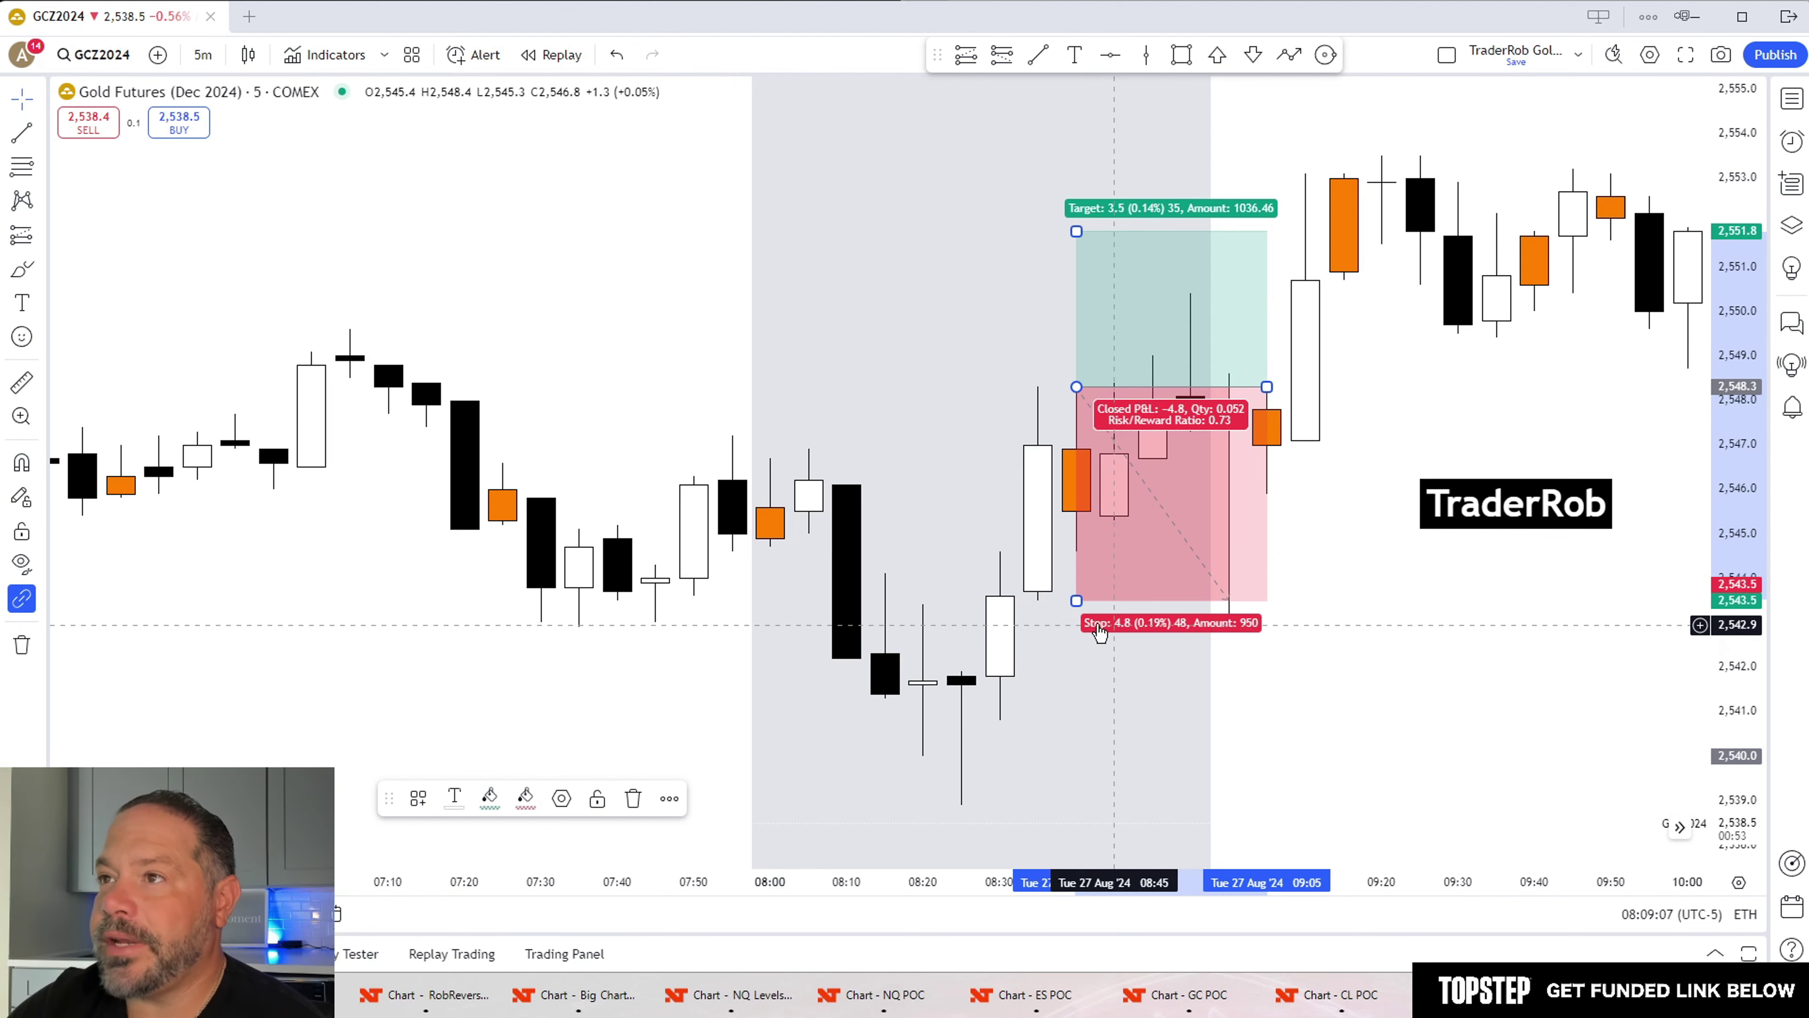
left_click_drag(1076, 600, 1083, 543)
left_click(1377, 673)
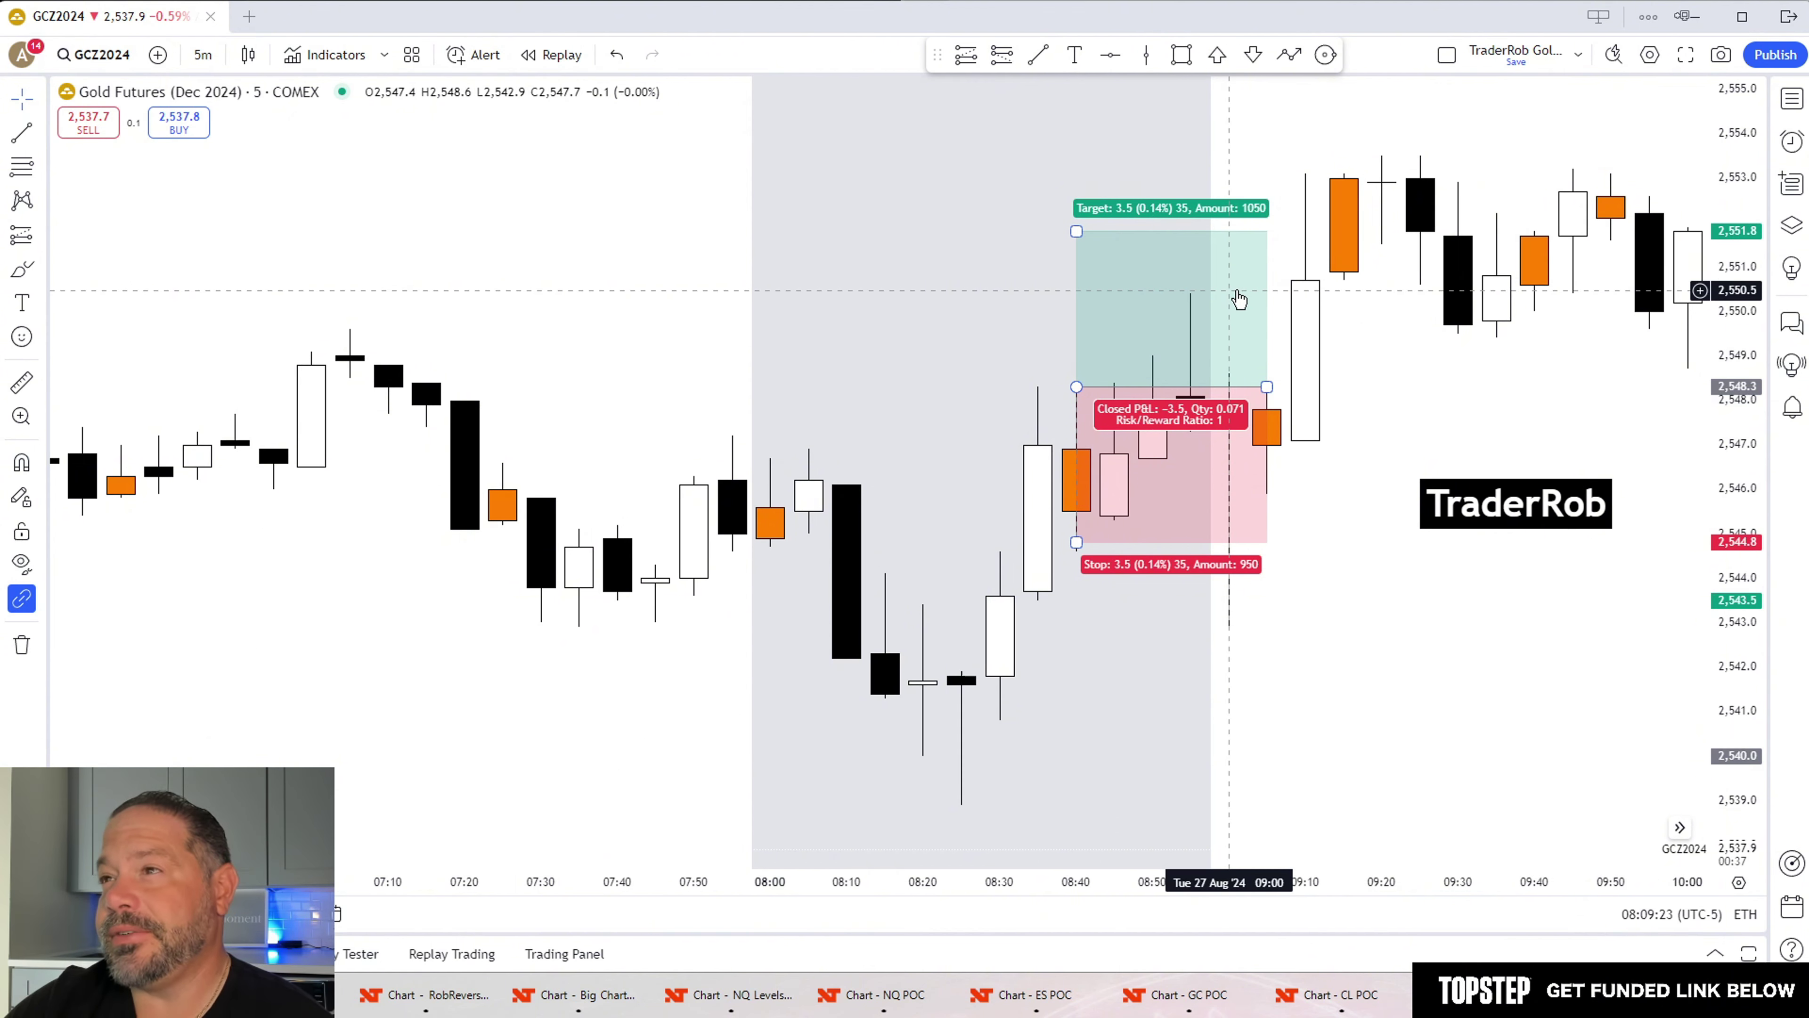
left_click_drag(1076, 542, 1083, 464)
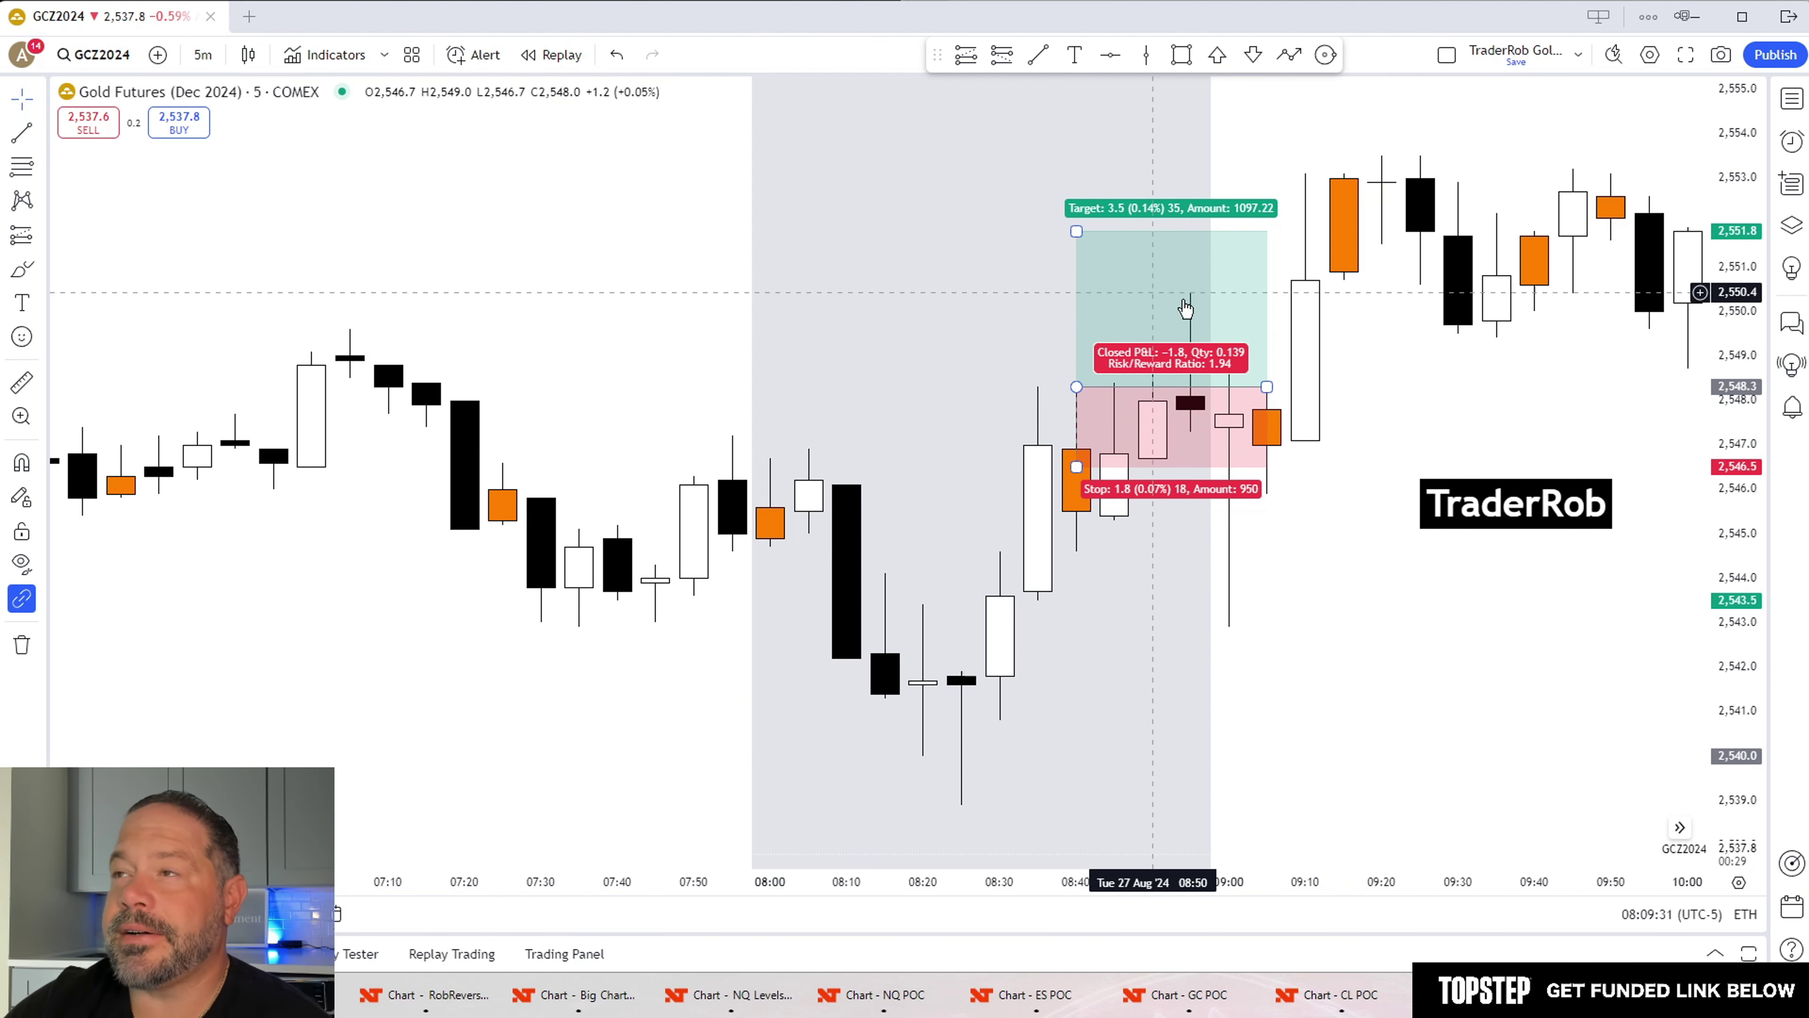
left_click(1497, 570)
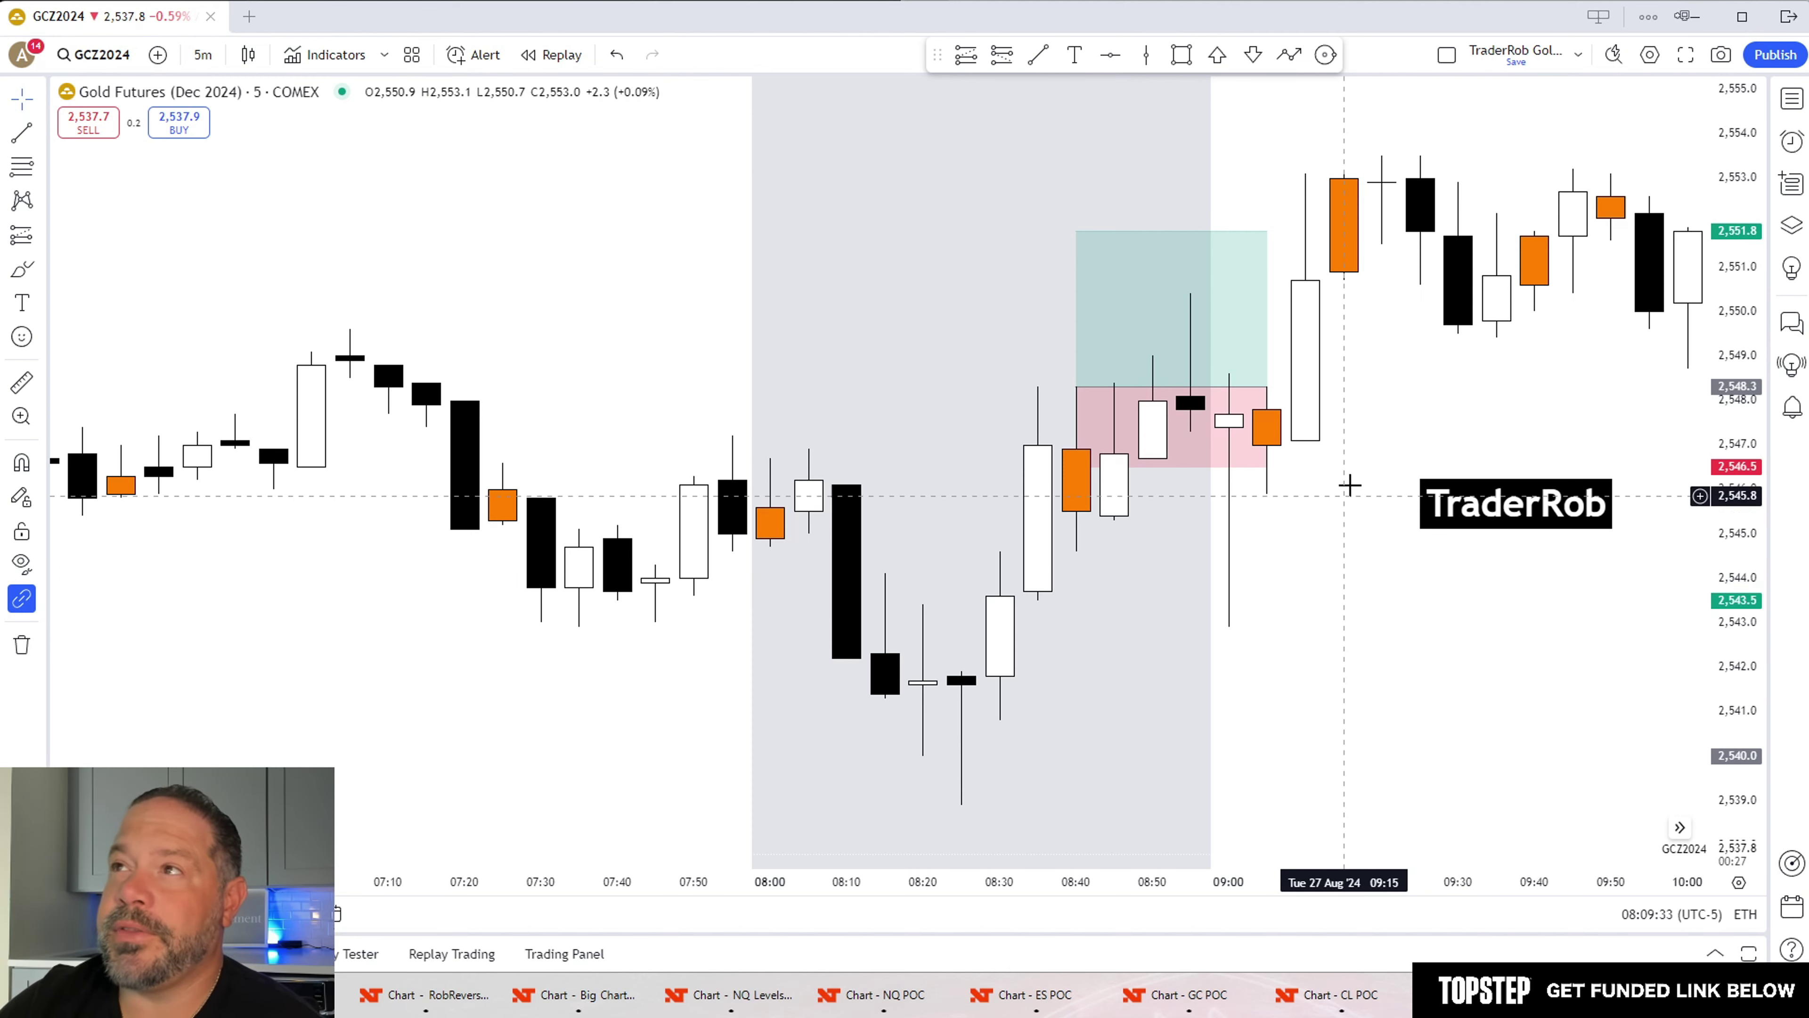
Step: Place a two-bar long position at 08:00: entry 2,546.7, stop 2,544.6, target 2,548.8
left_click(1219, 291)
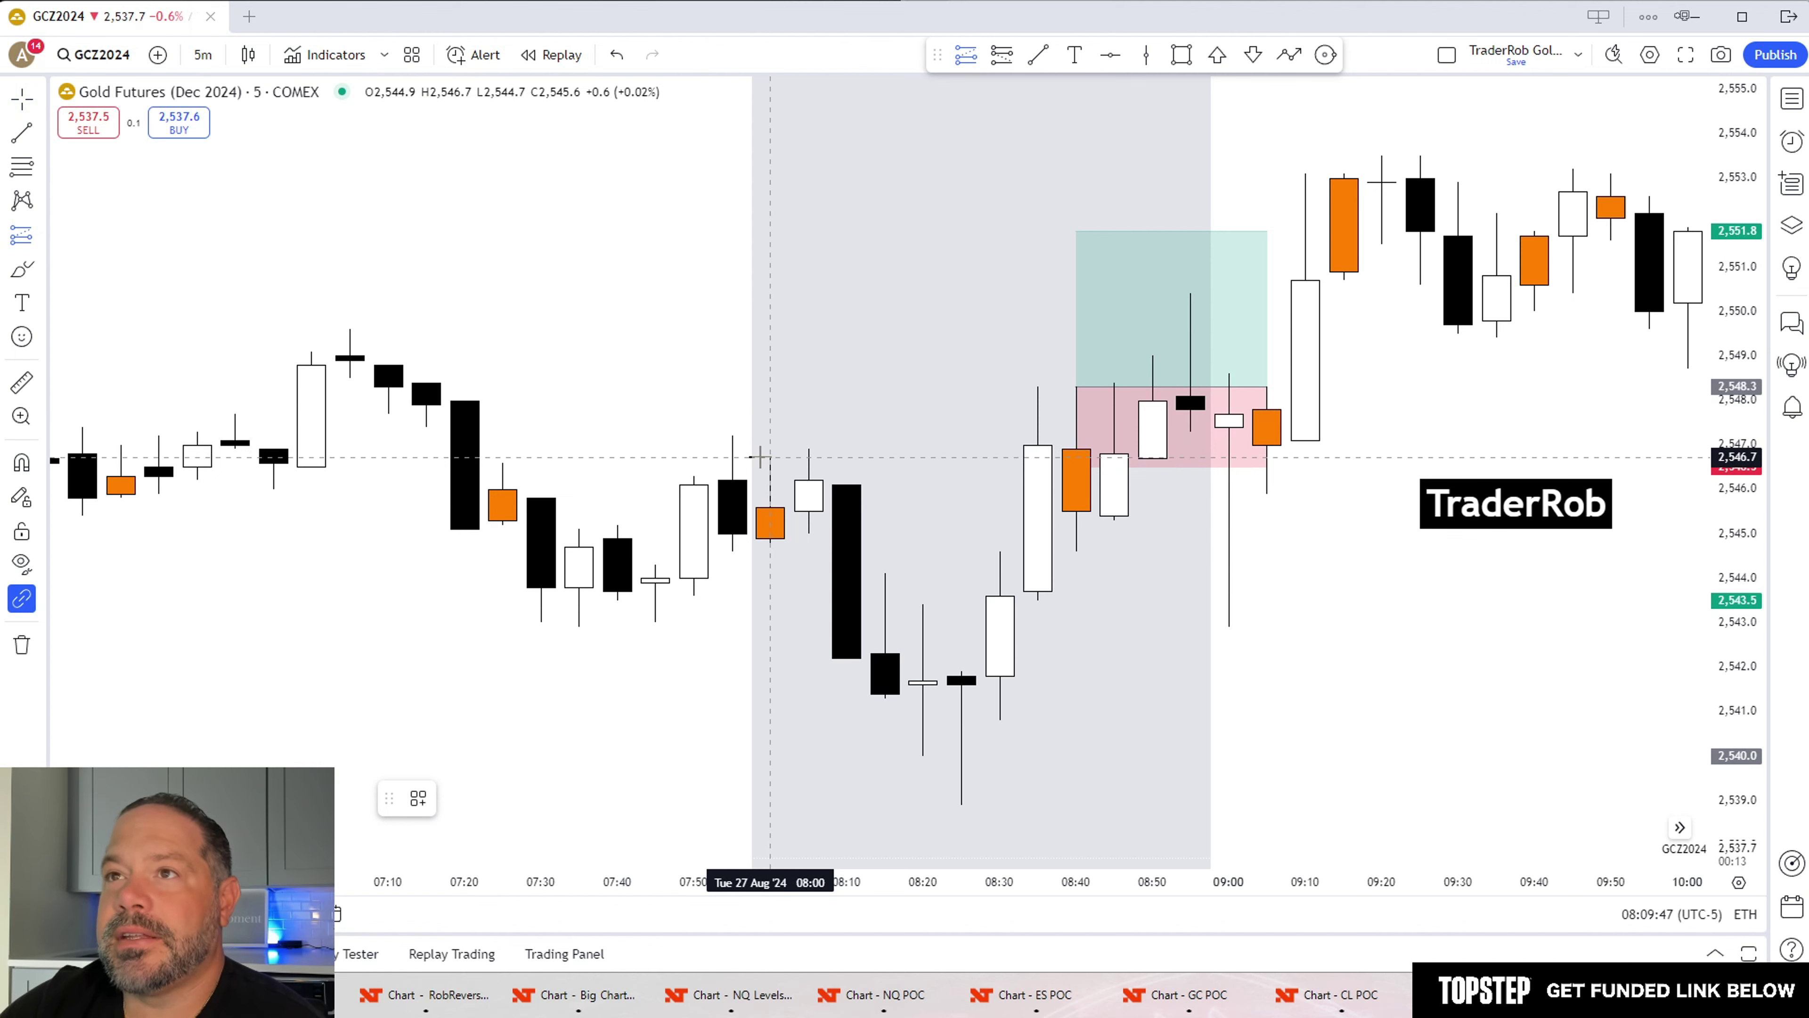
left_click(760, 456)
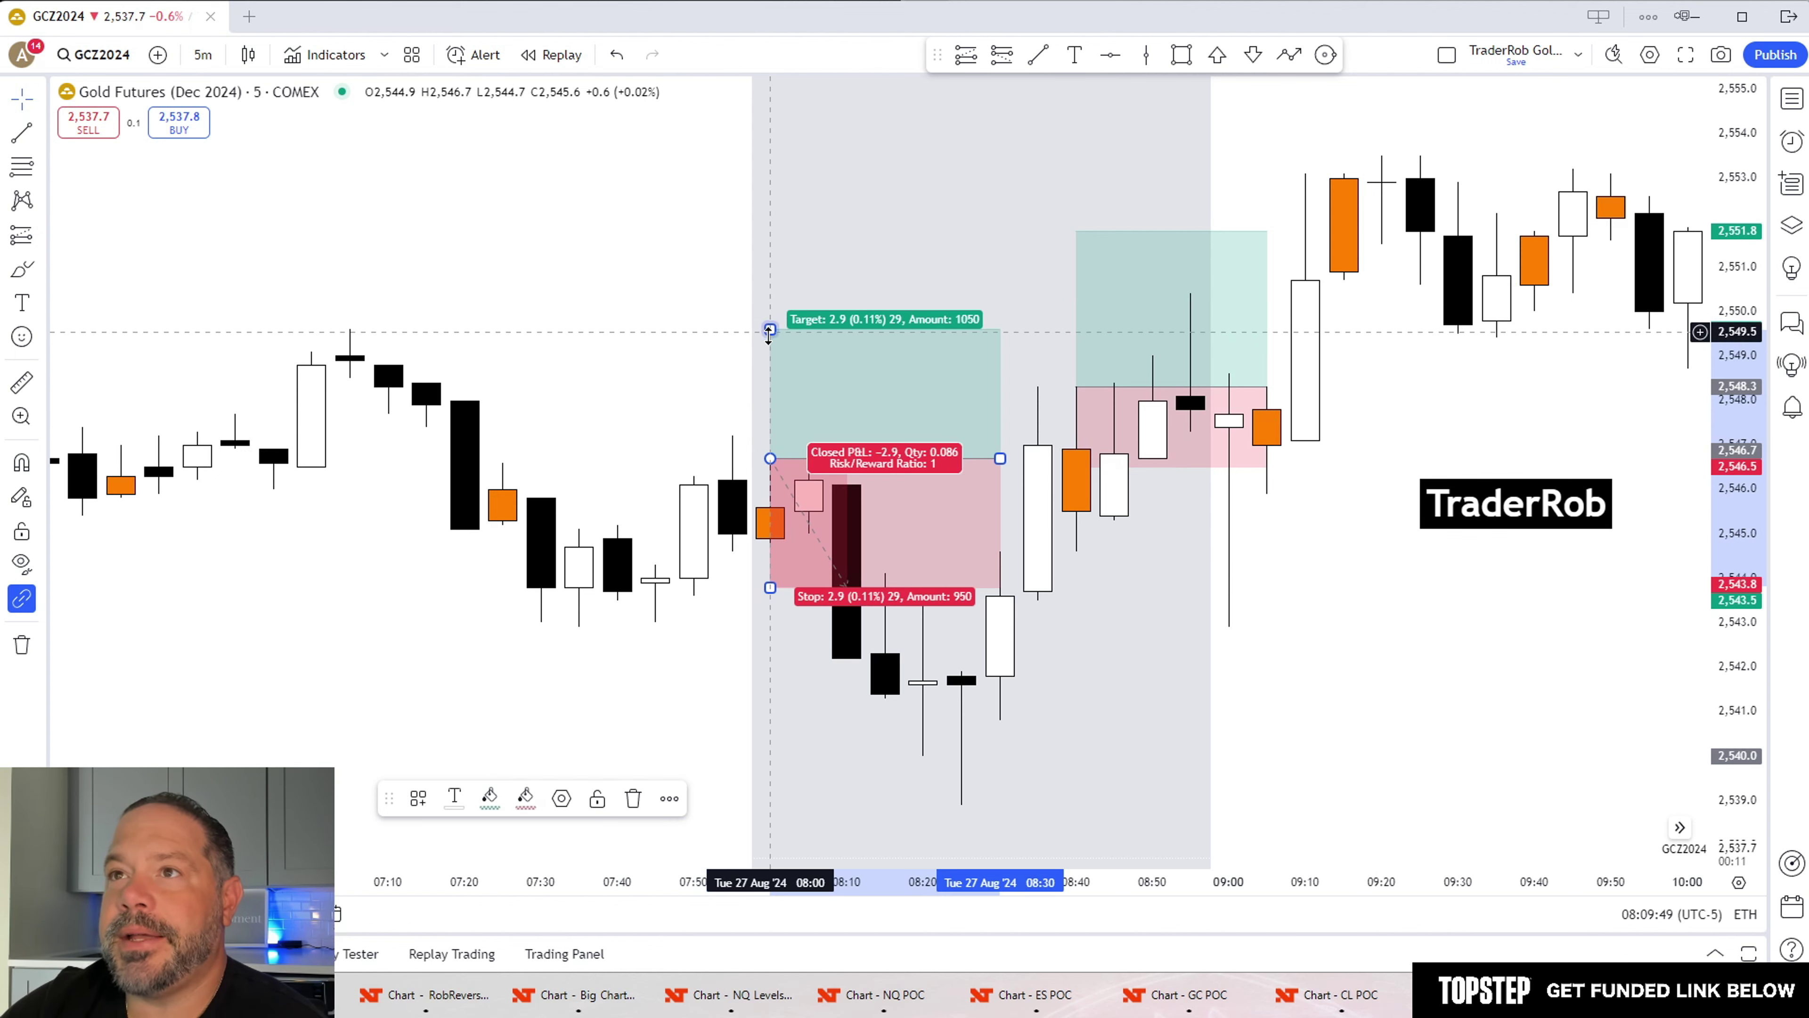
left_click_drag(769, 586, 776, 554)
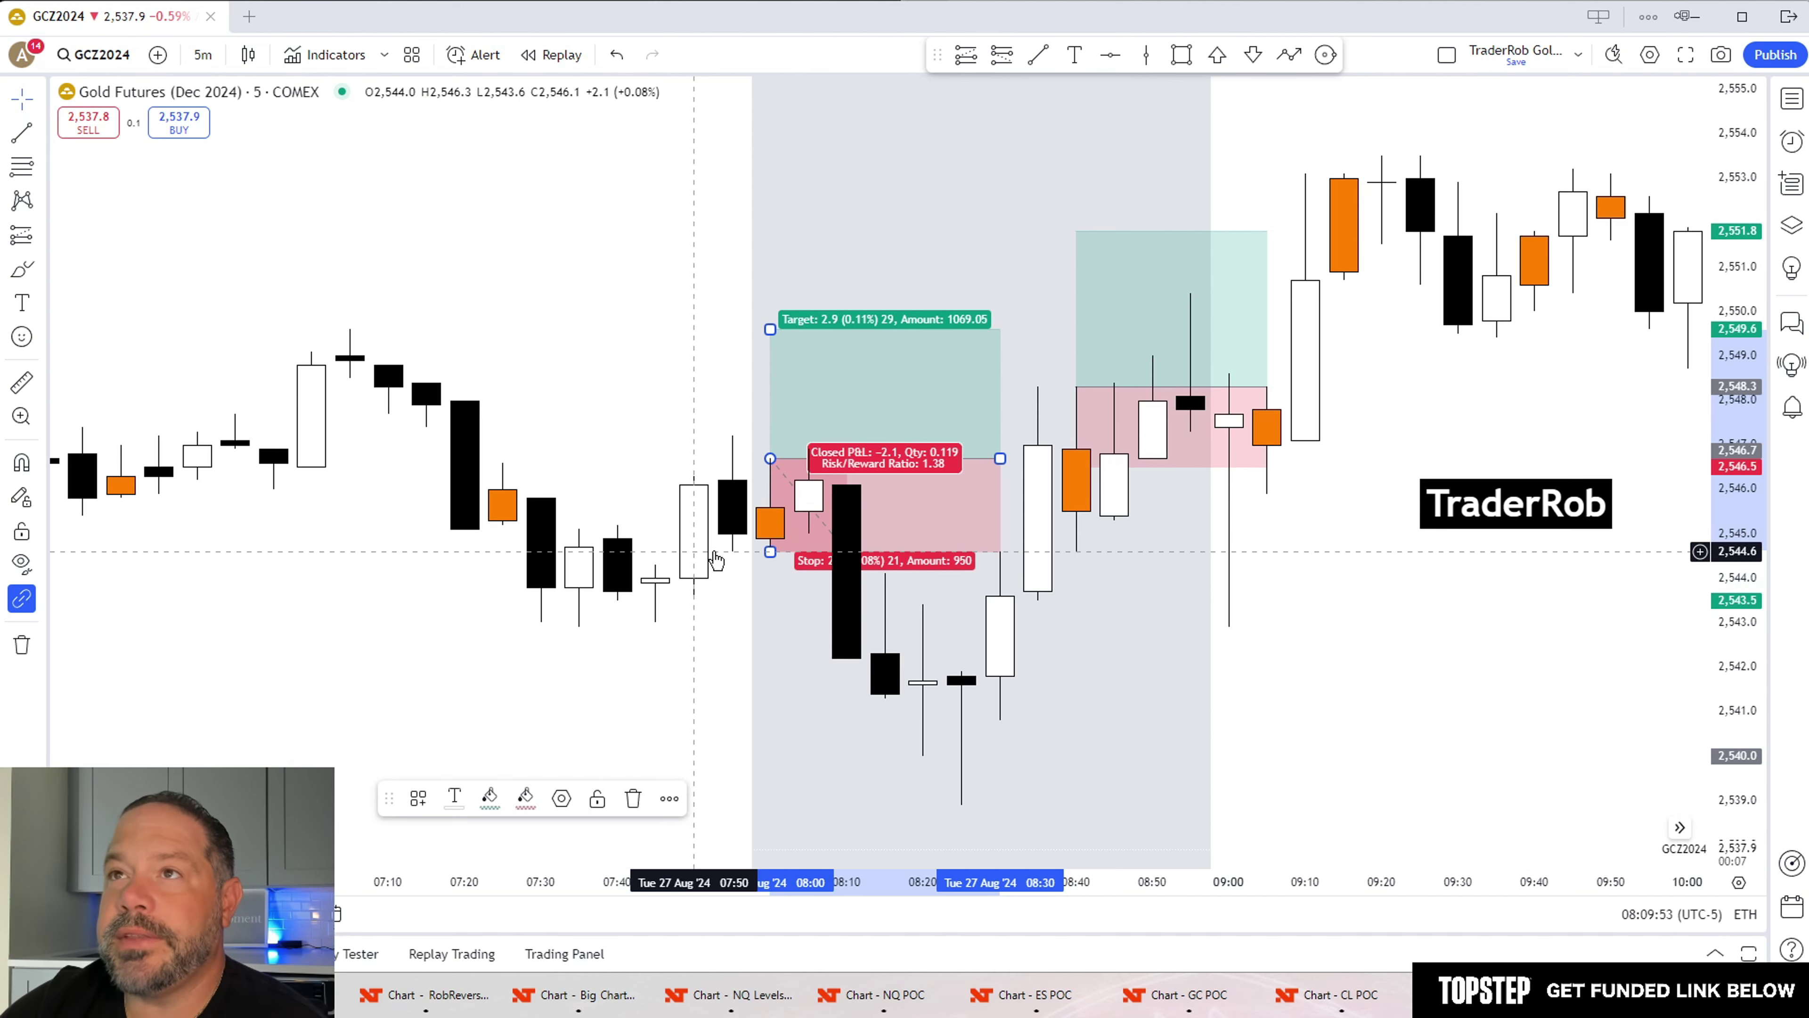
mouse_move(770, 329)
left_mouse_down()
mouse_move(770, 397)
mouse_move(775, 363)
left_mouse_up()
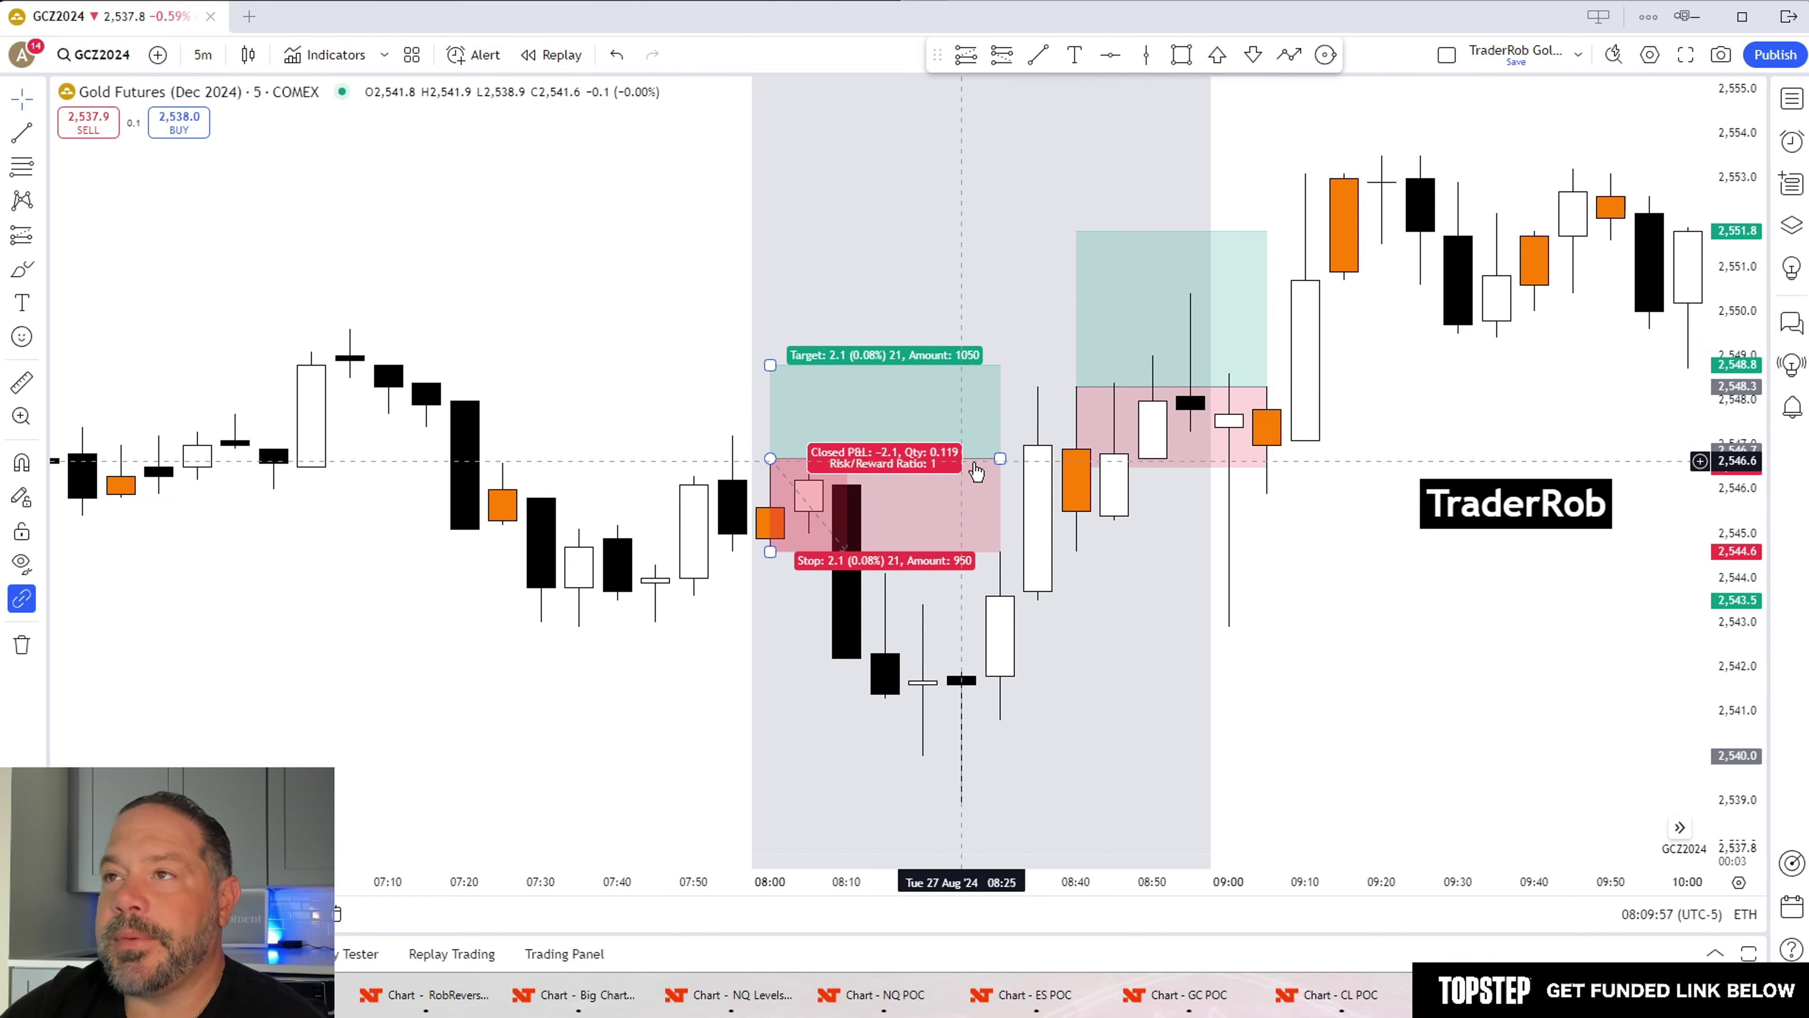
left_click_drag(998, 458, 885, 458)
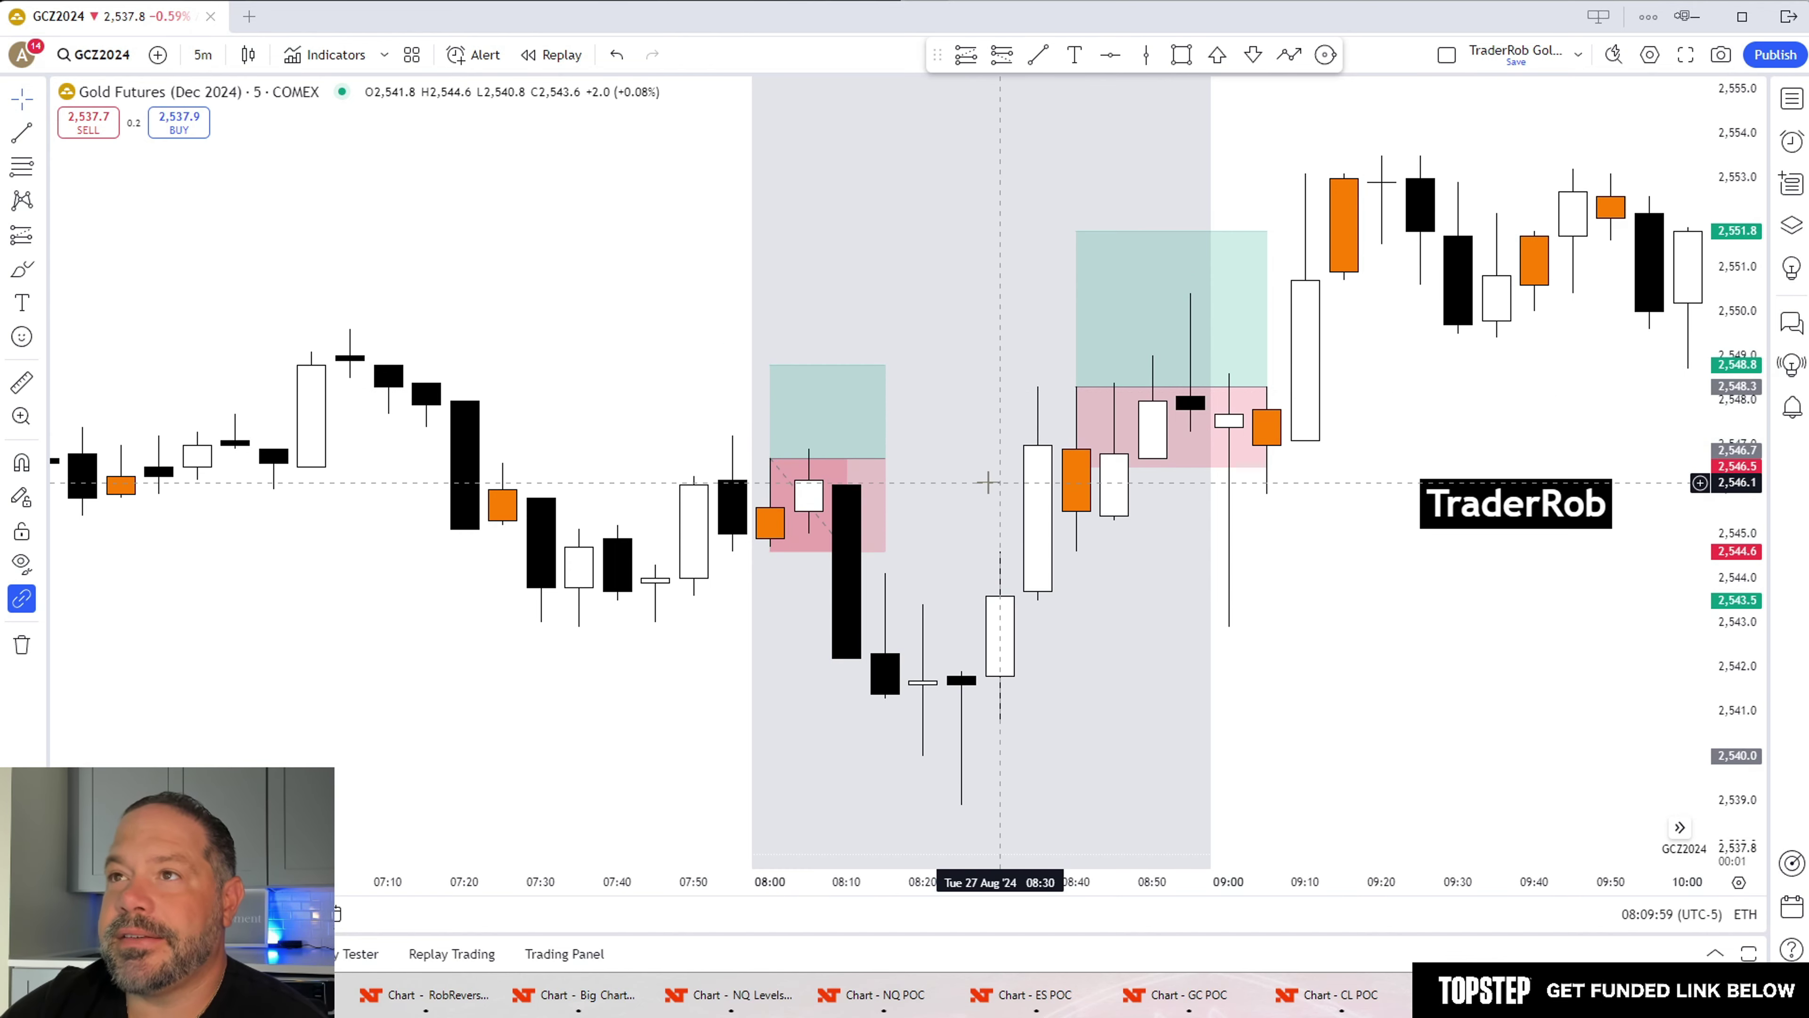
left_click(939, 529)
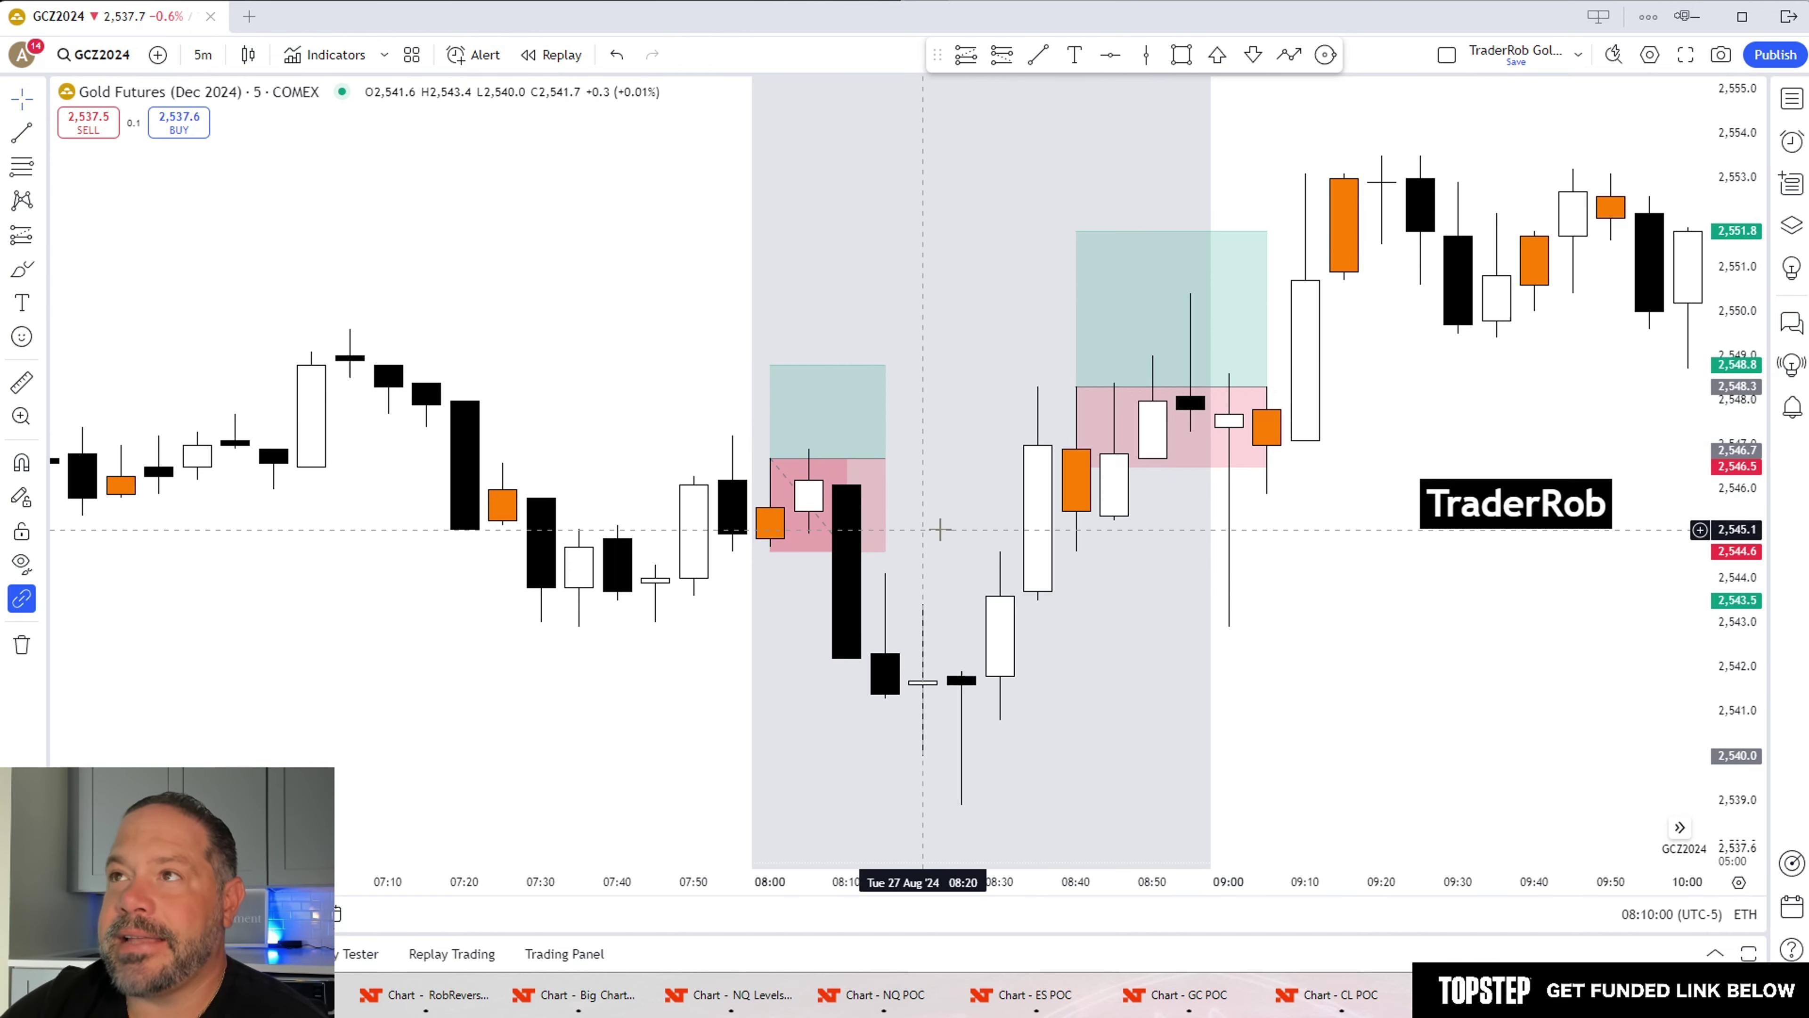
Step: Switch to the crude oil chart, reconnect the data session and center the morning session
left_click(1695, 18)
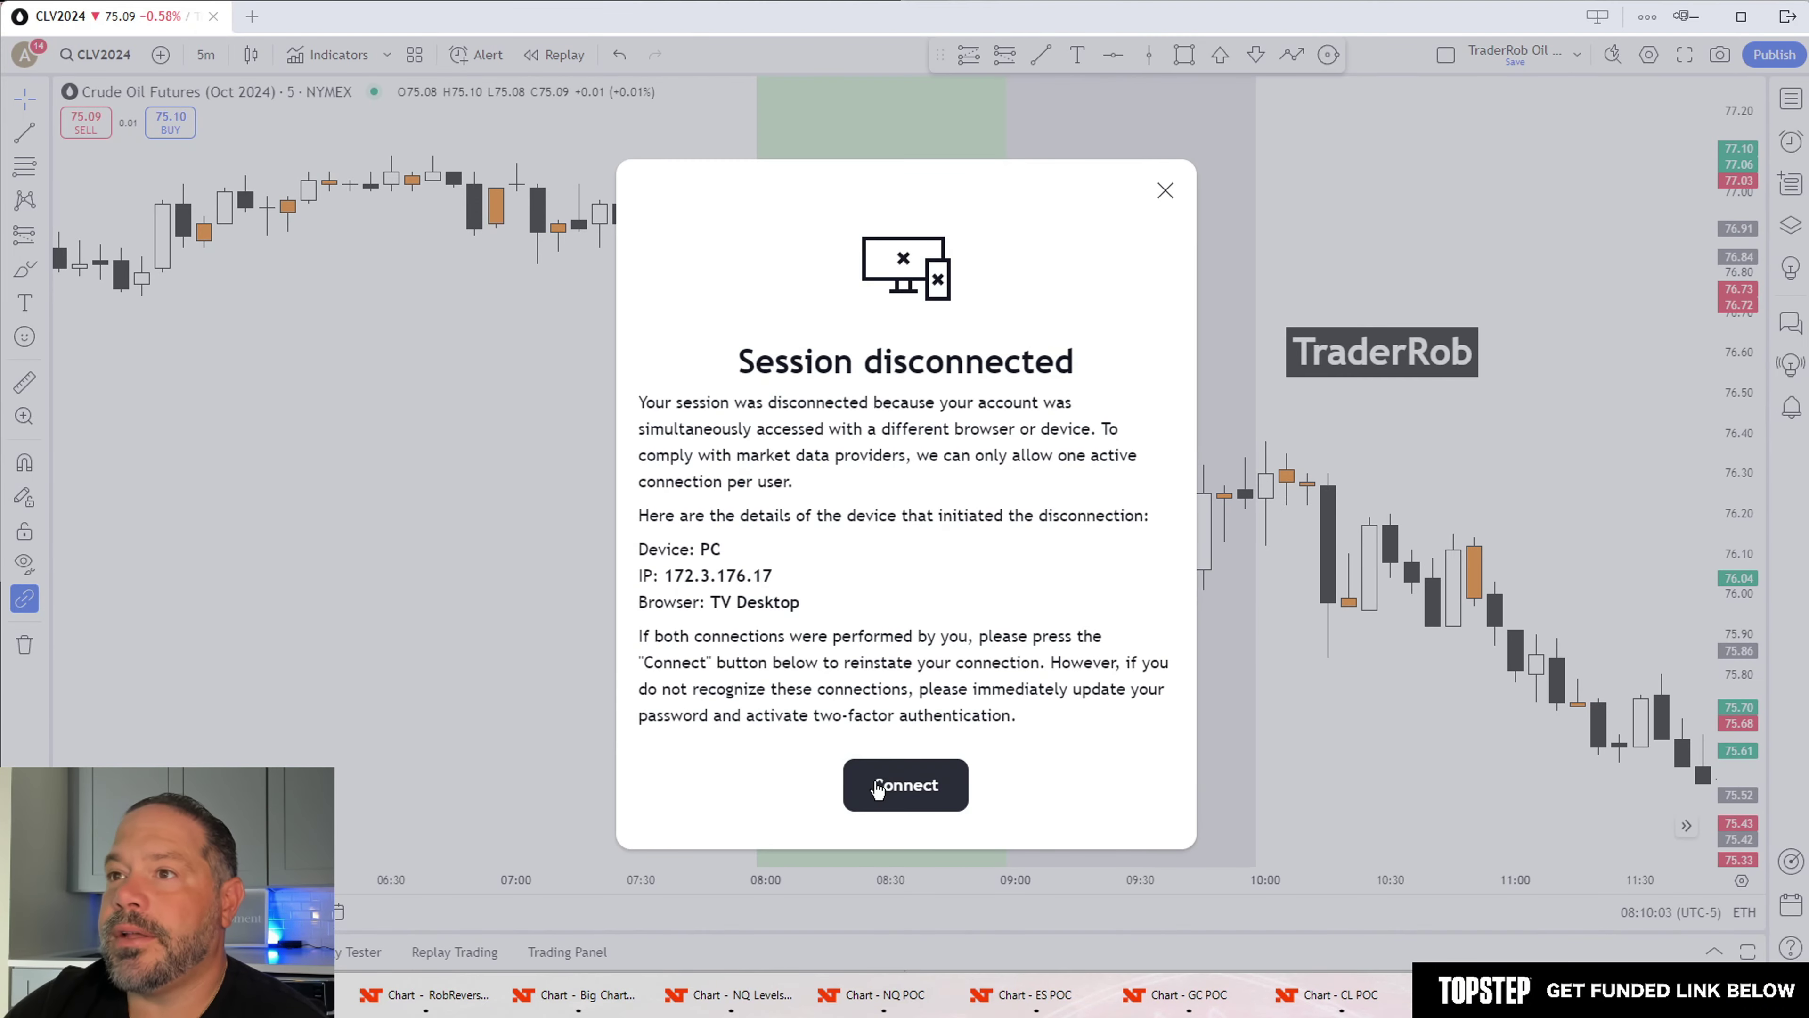
left_click(878, 787)
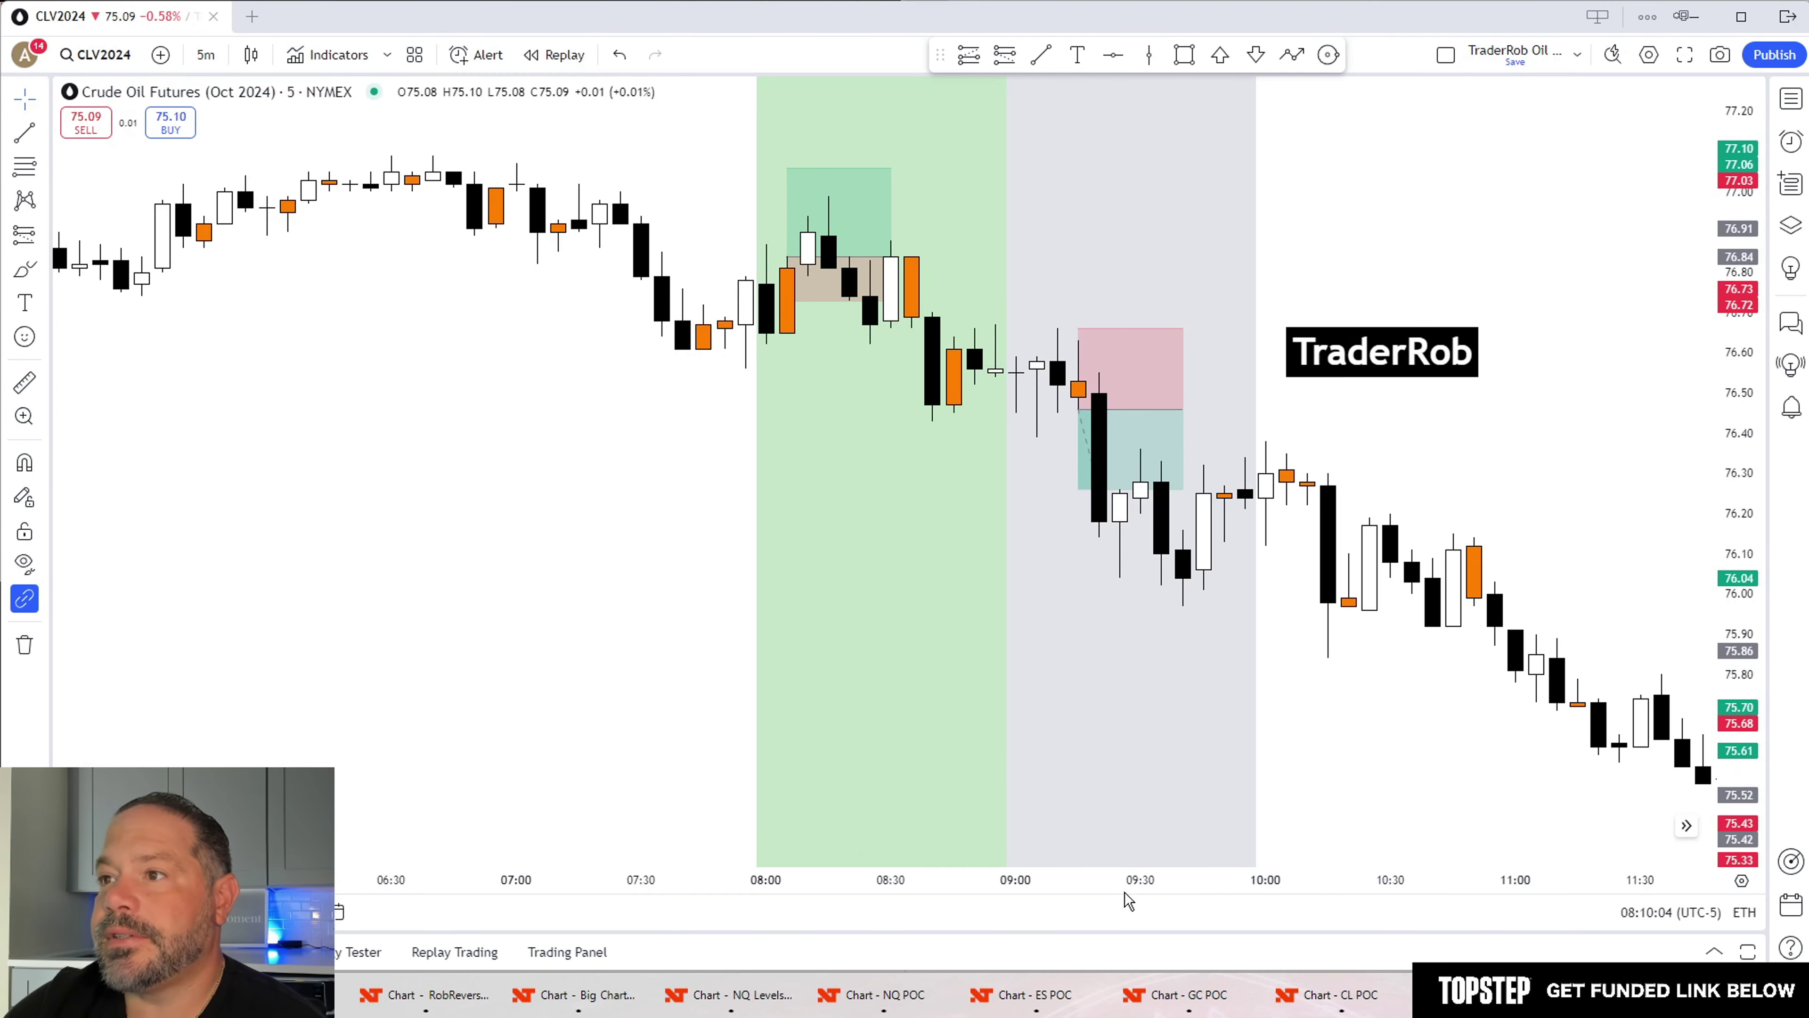
scroll(1128, 899, "up", 3)
left_click_drag(1139, 659, 1420, 677)
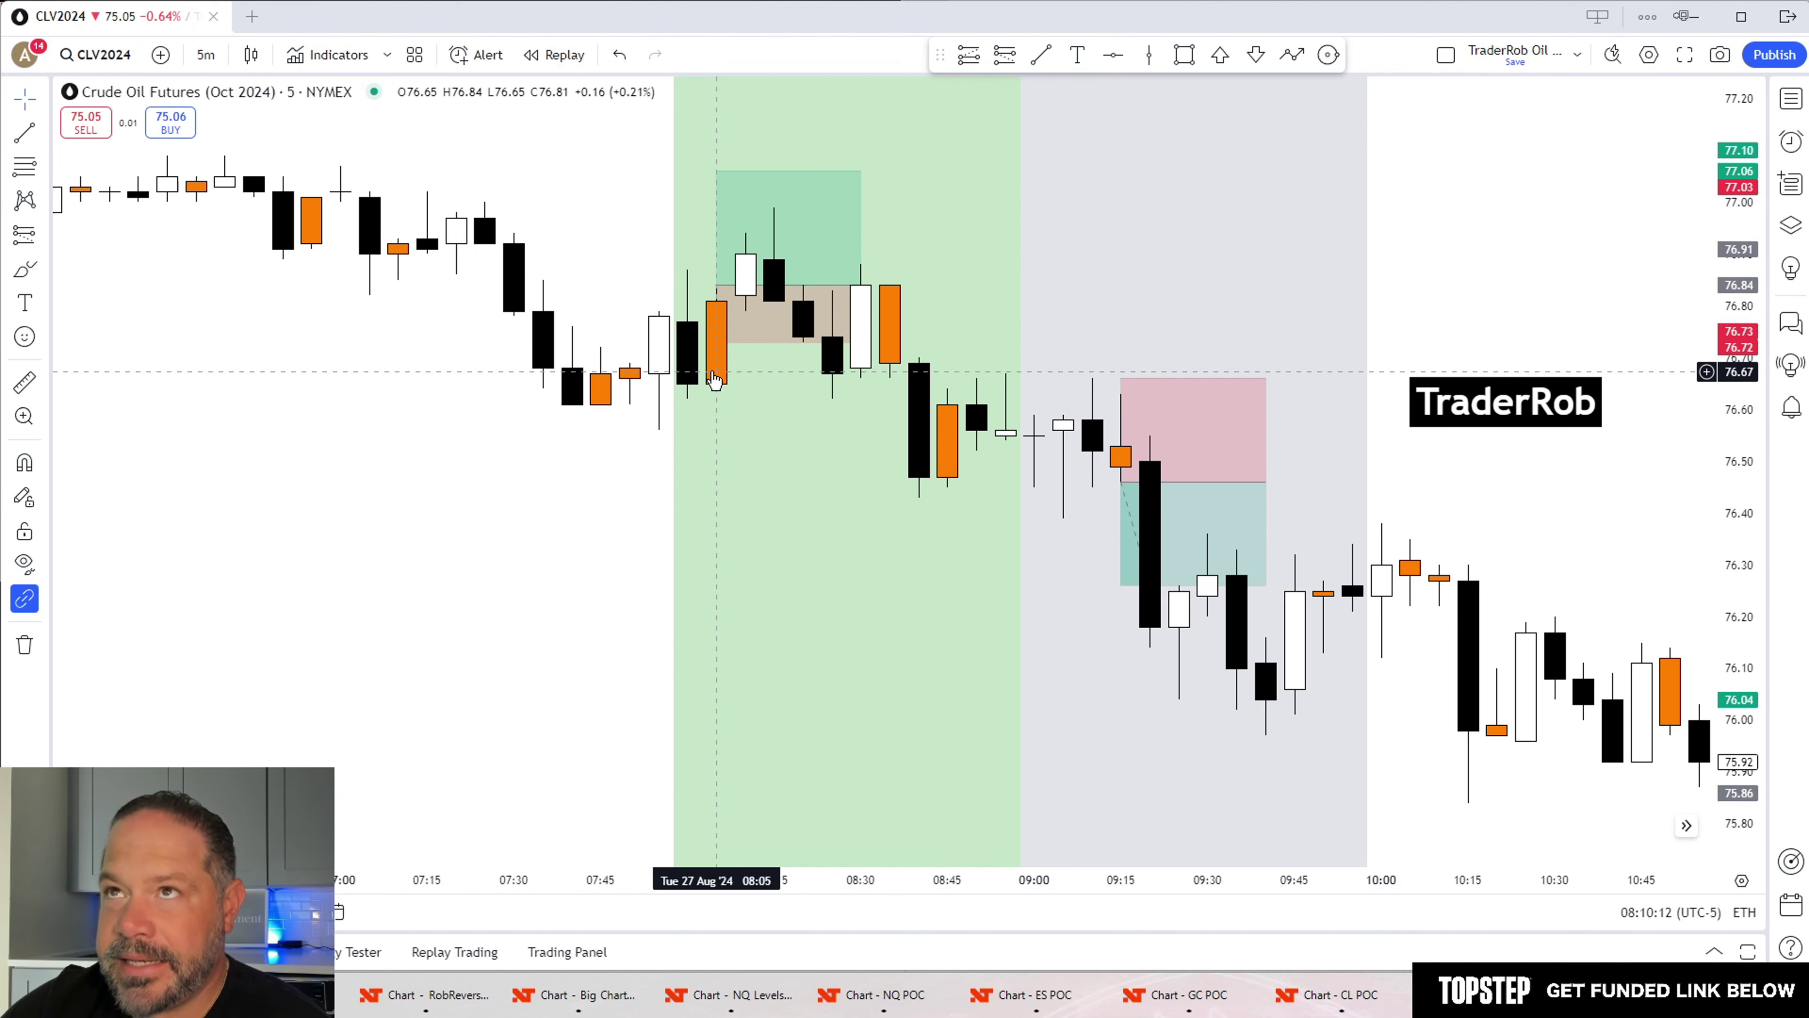
Step: Tighten the crude oil long position's stop to 0.13 and bring the later falling bars into view
left_click(735, 189)
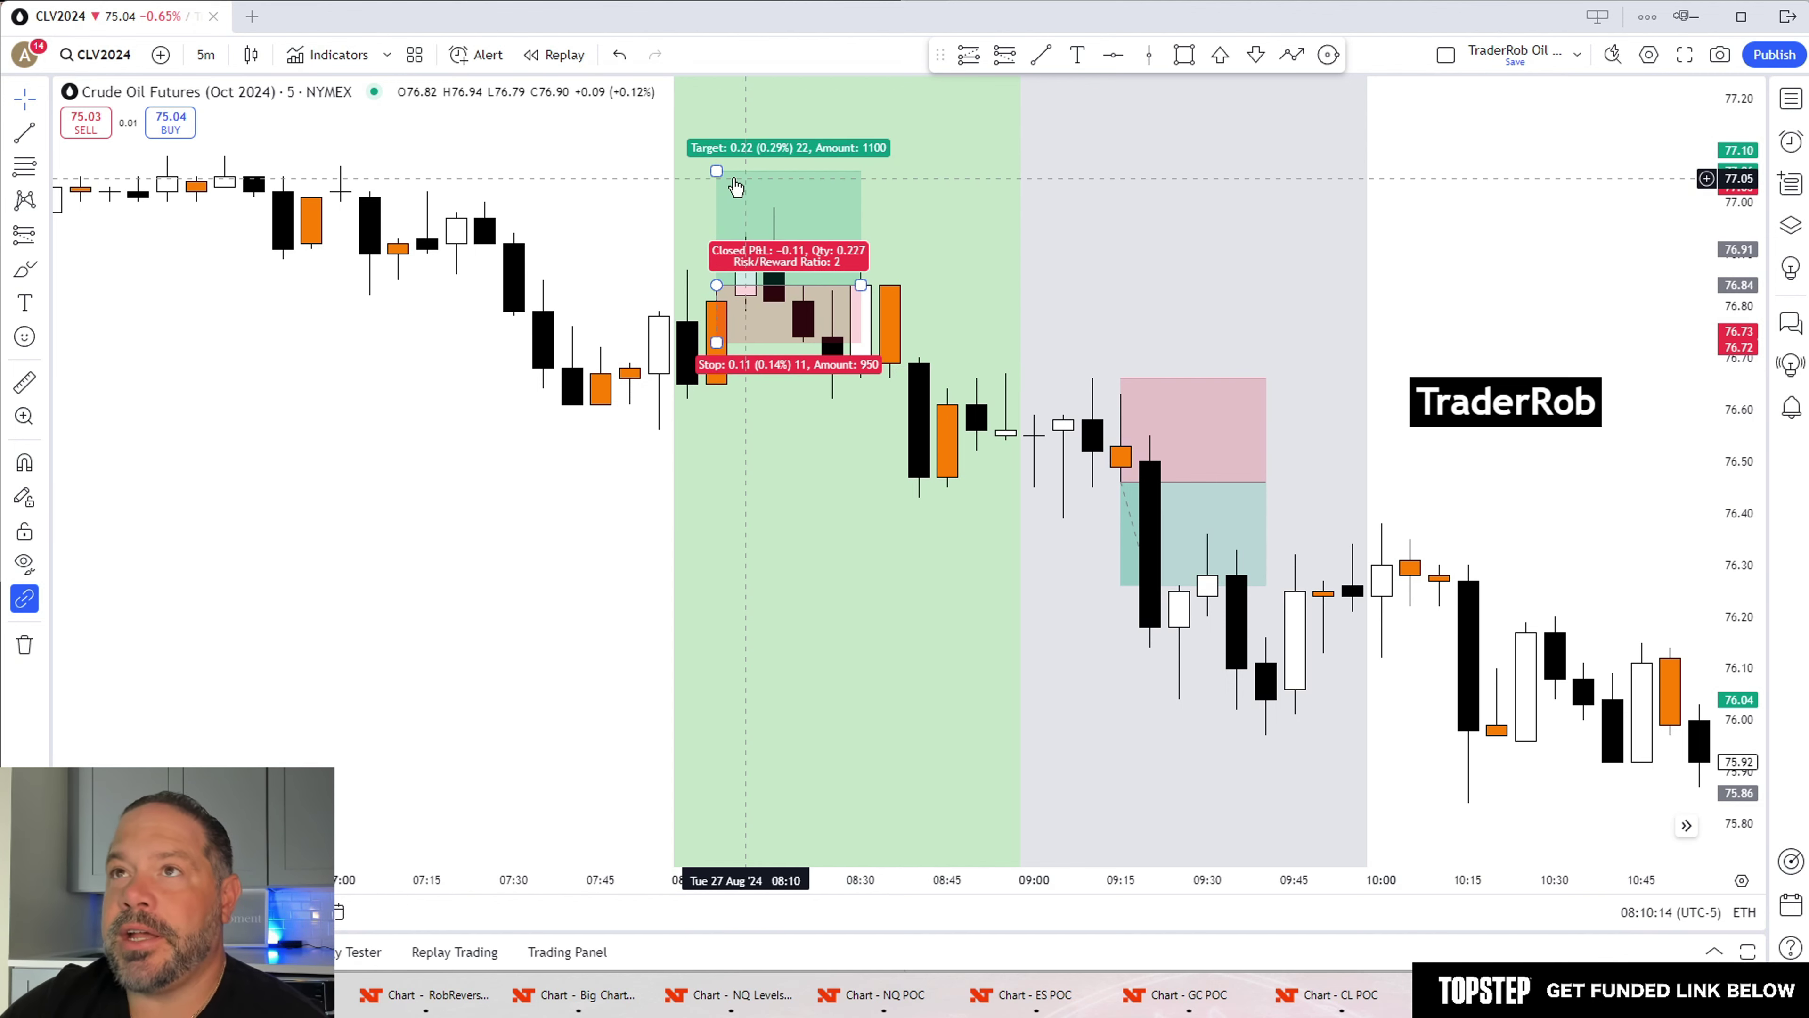
left_click_drag(732, 345, 691, 387)
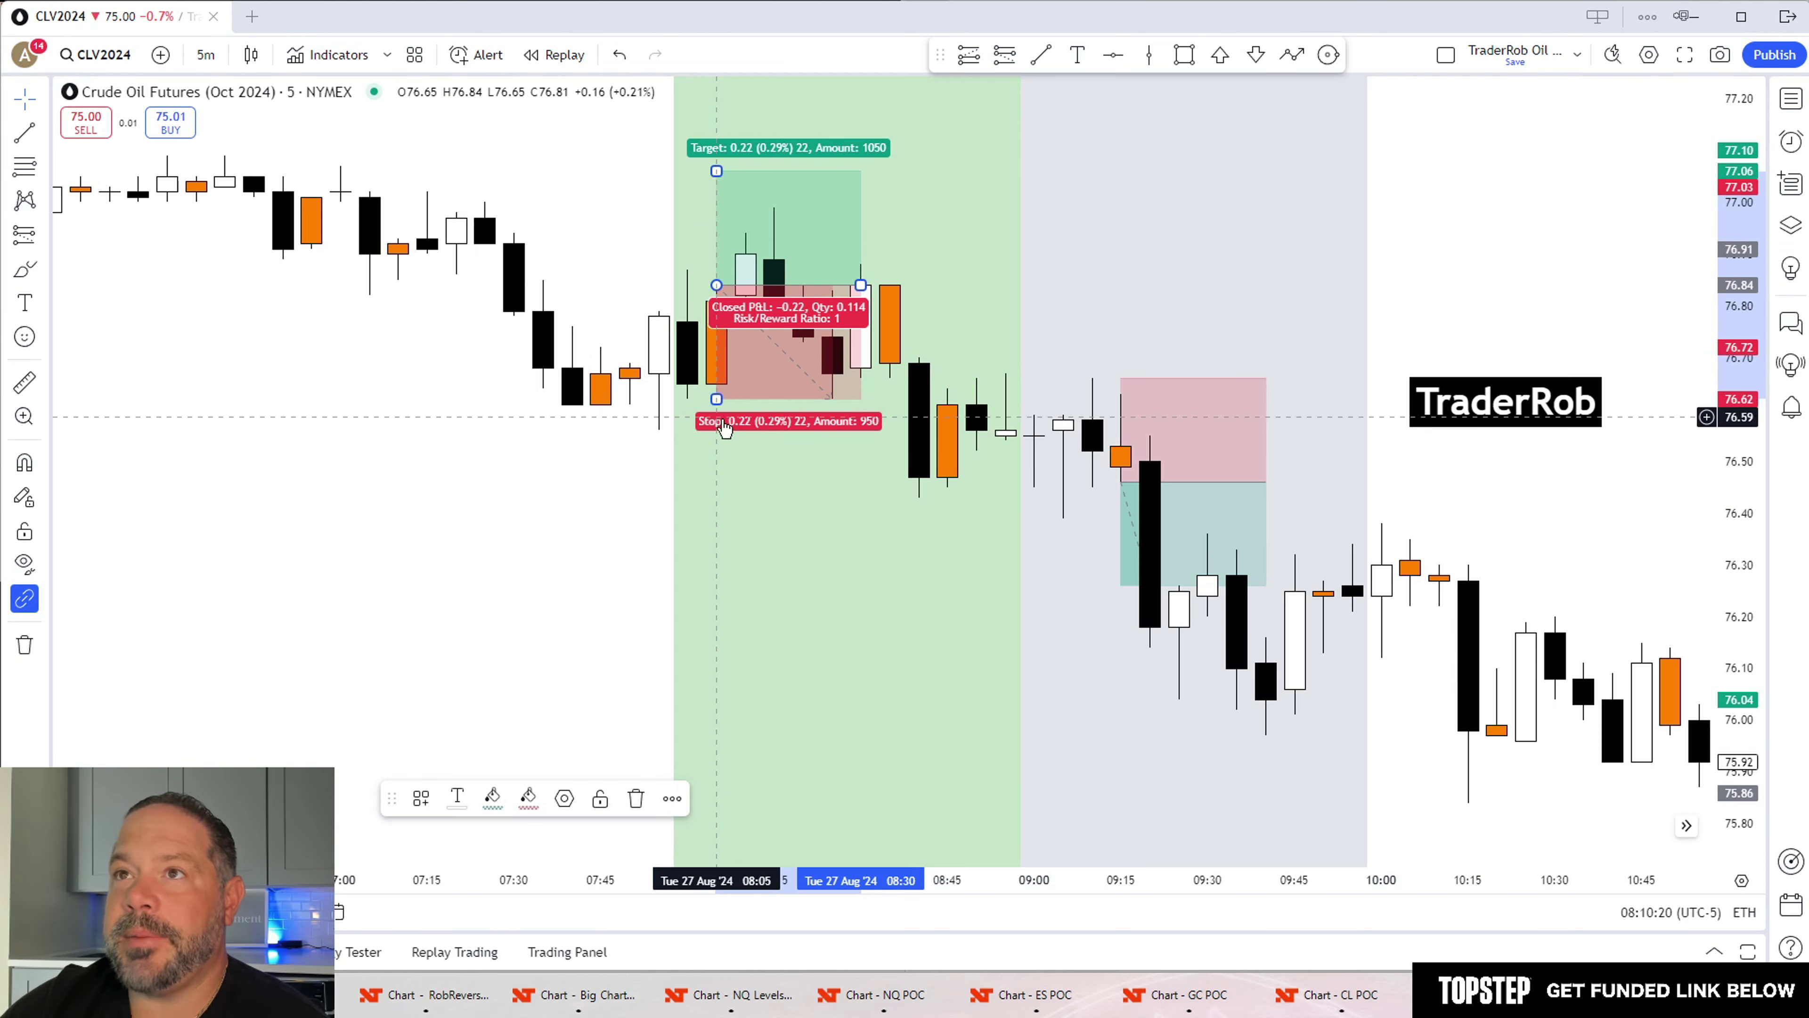
left_click_drag(717, 402, 728, 342)
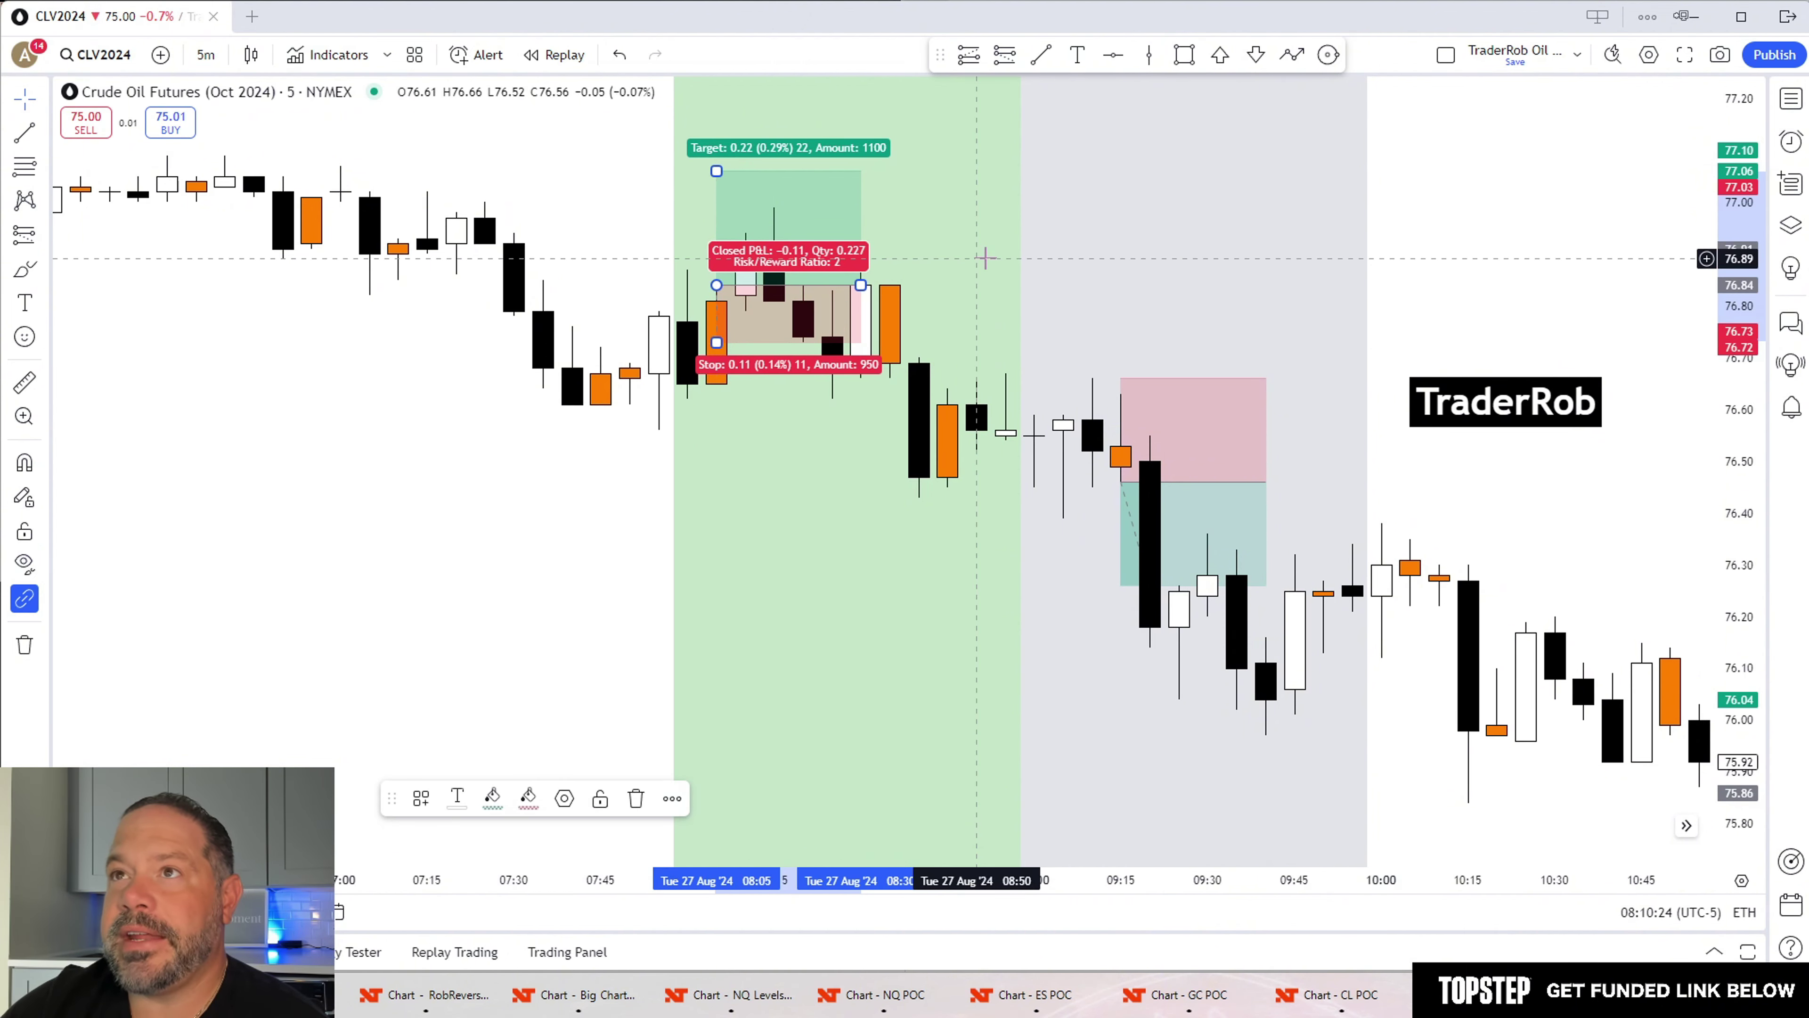
left_click(985, 258)
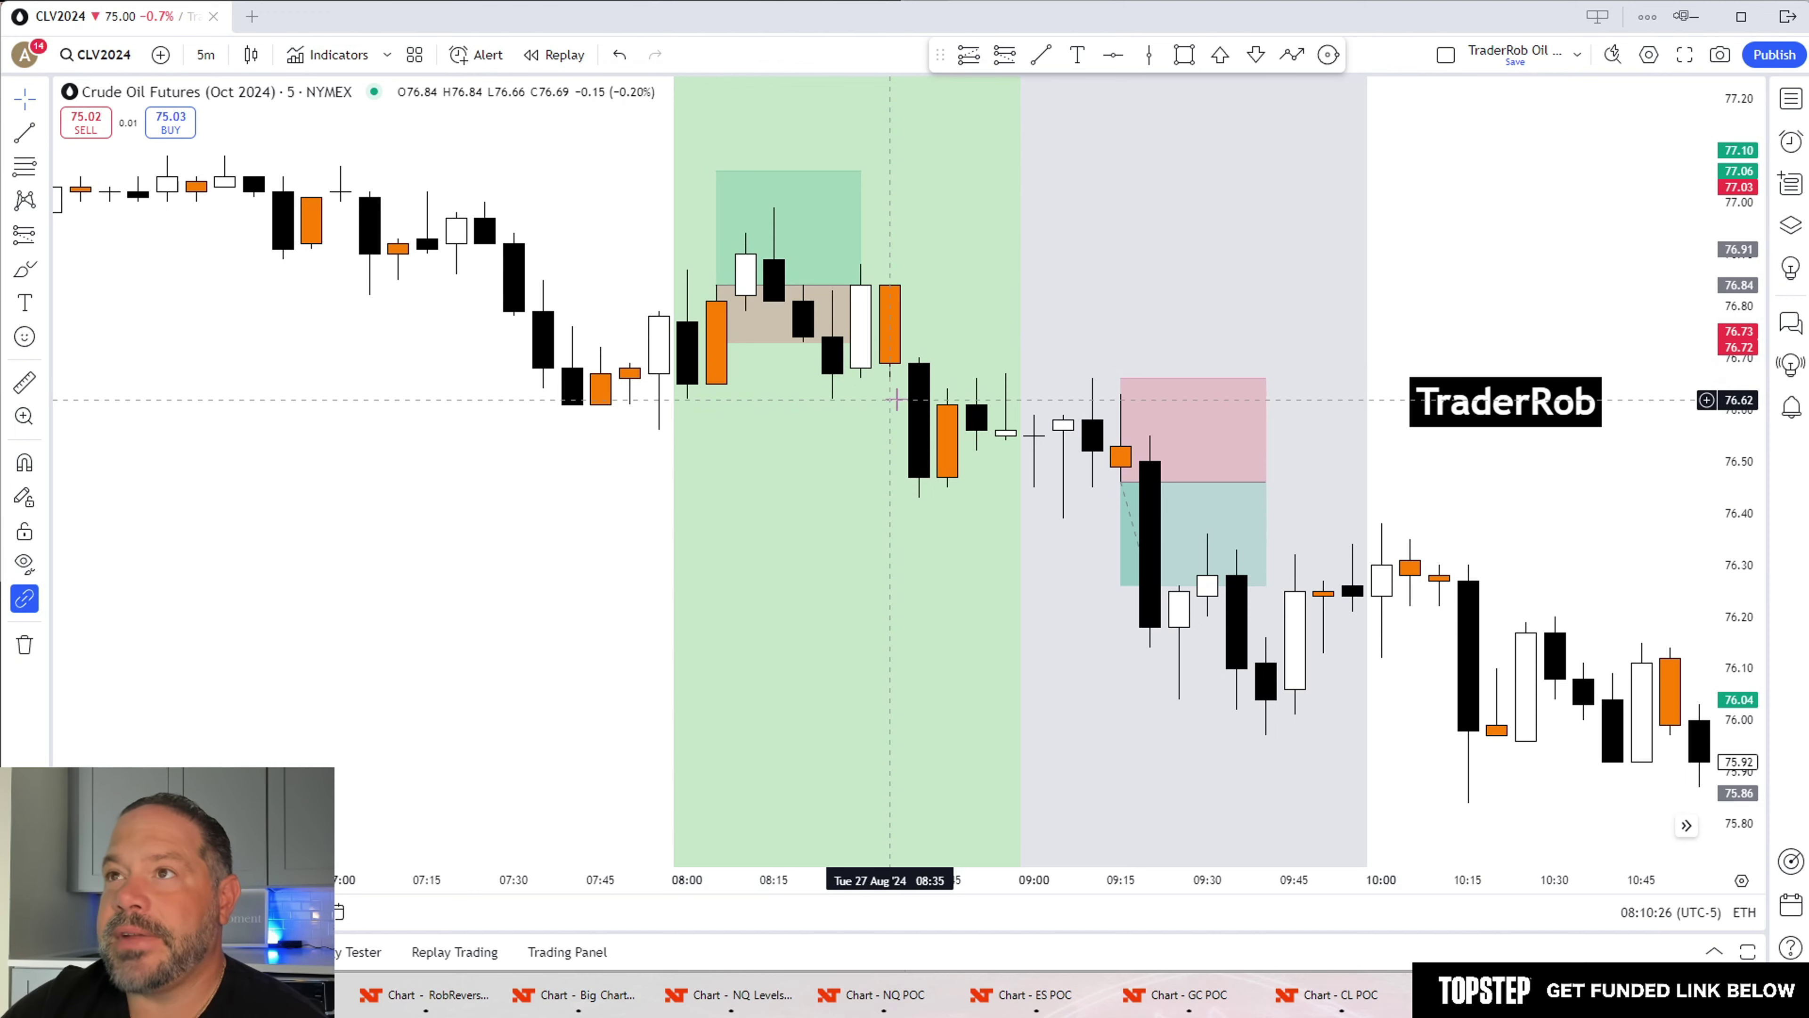
left_click_drag(1313, 341, 961, 324)
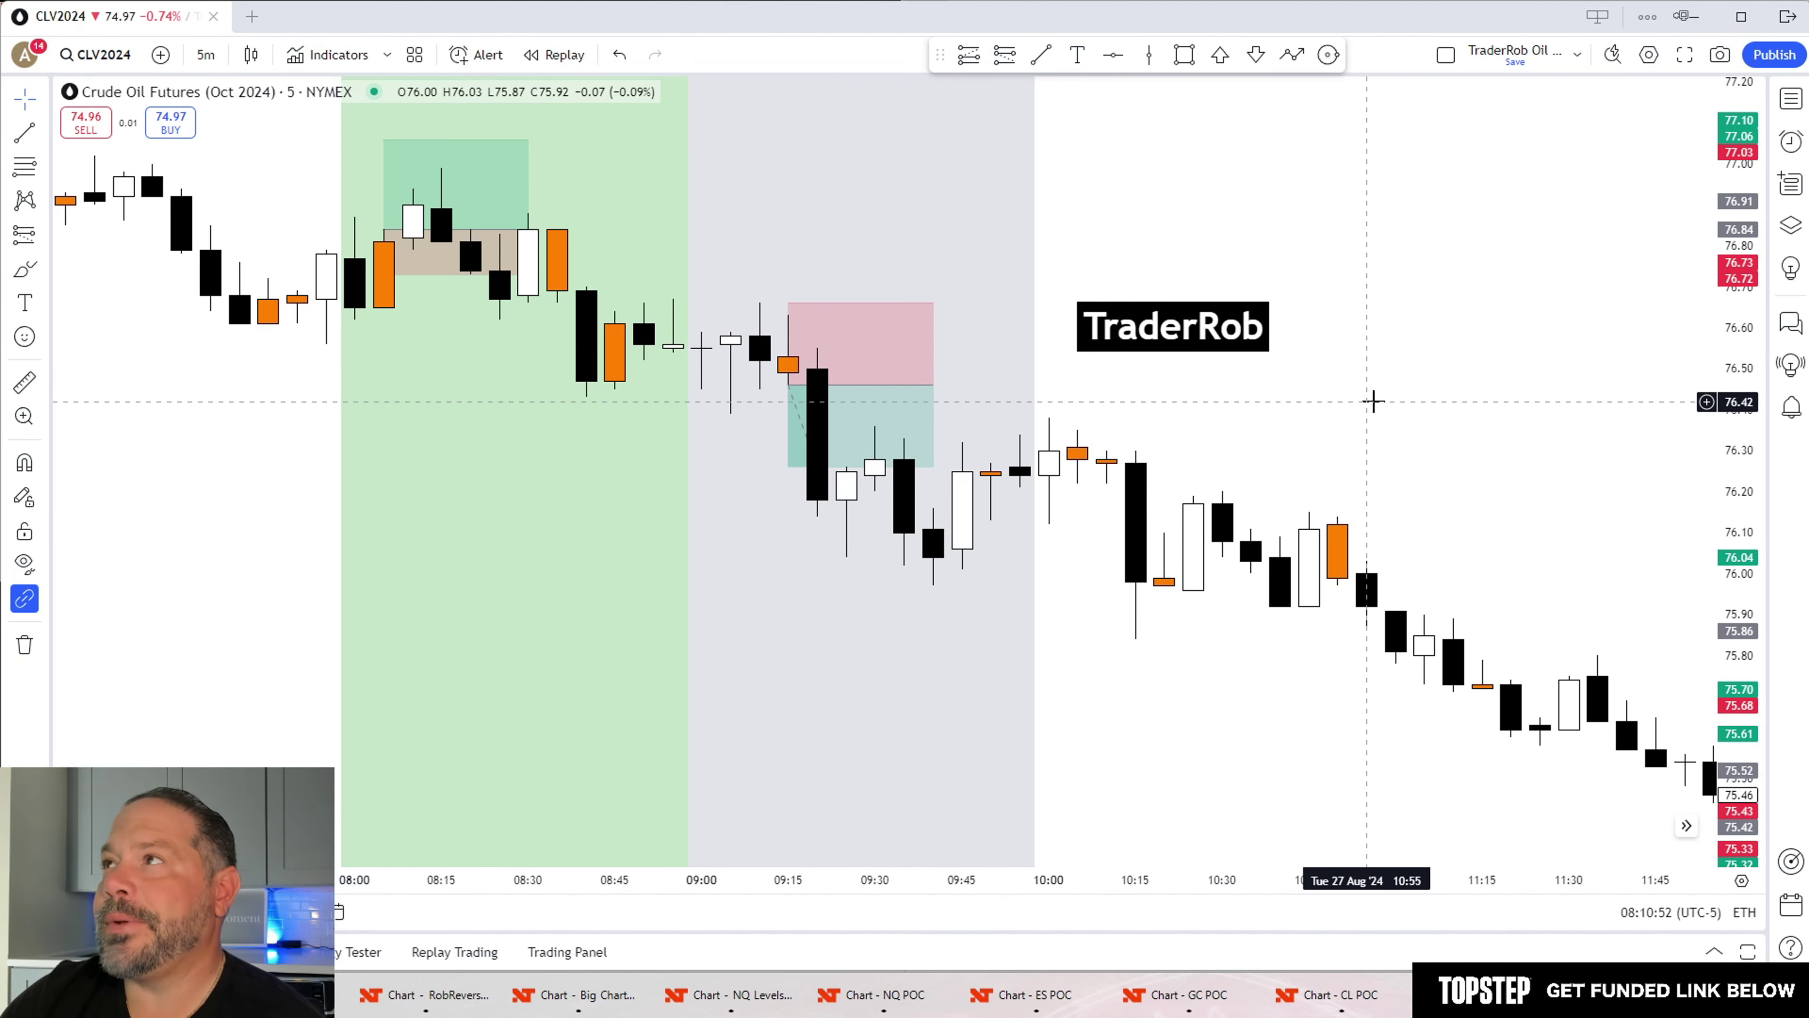
Step: Bring up NinjaTrader's big NQ 09-24 chart with levels down to 19575.90 and space after the latest bars
left_click(1700, 29)
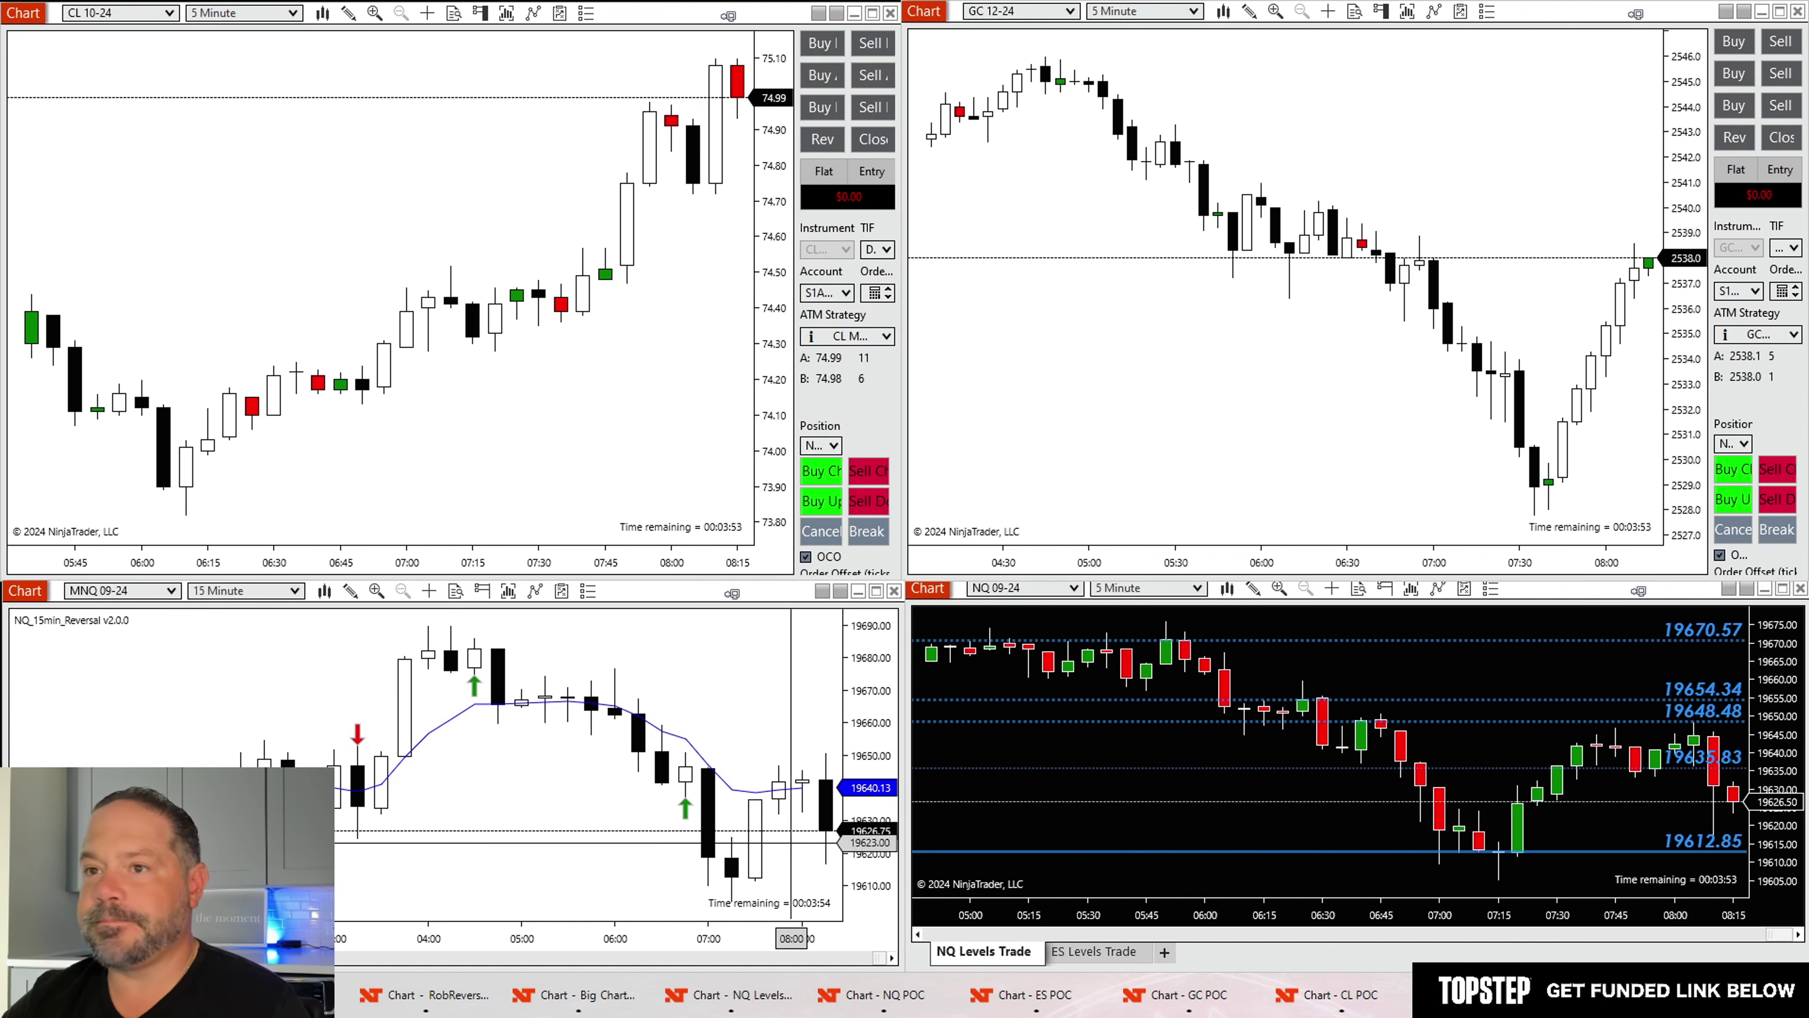
left_click(570, 998)
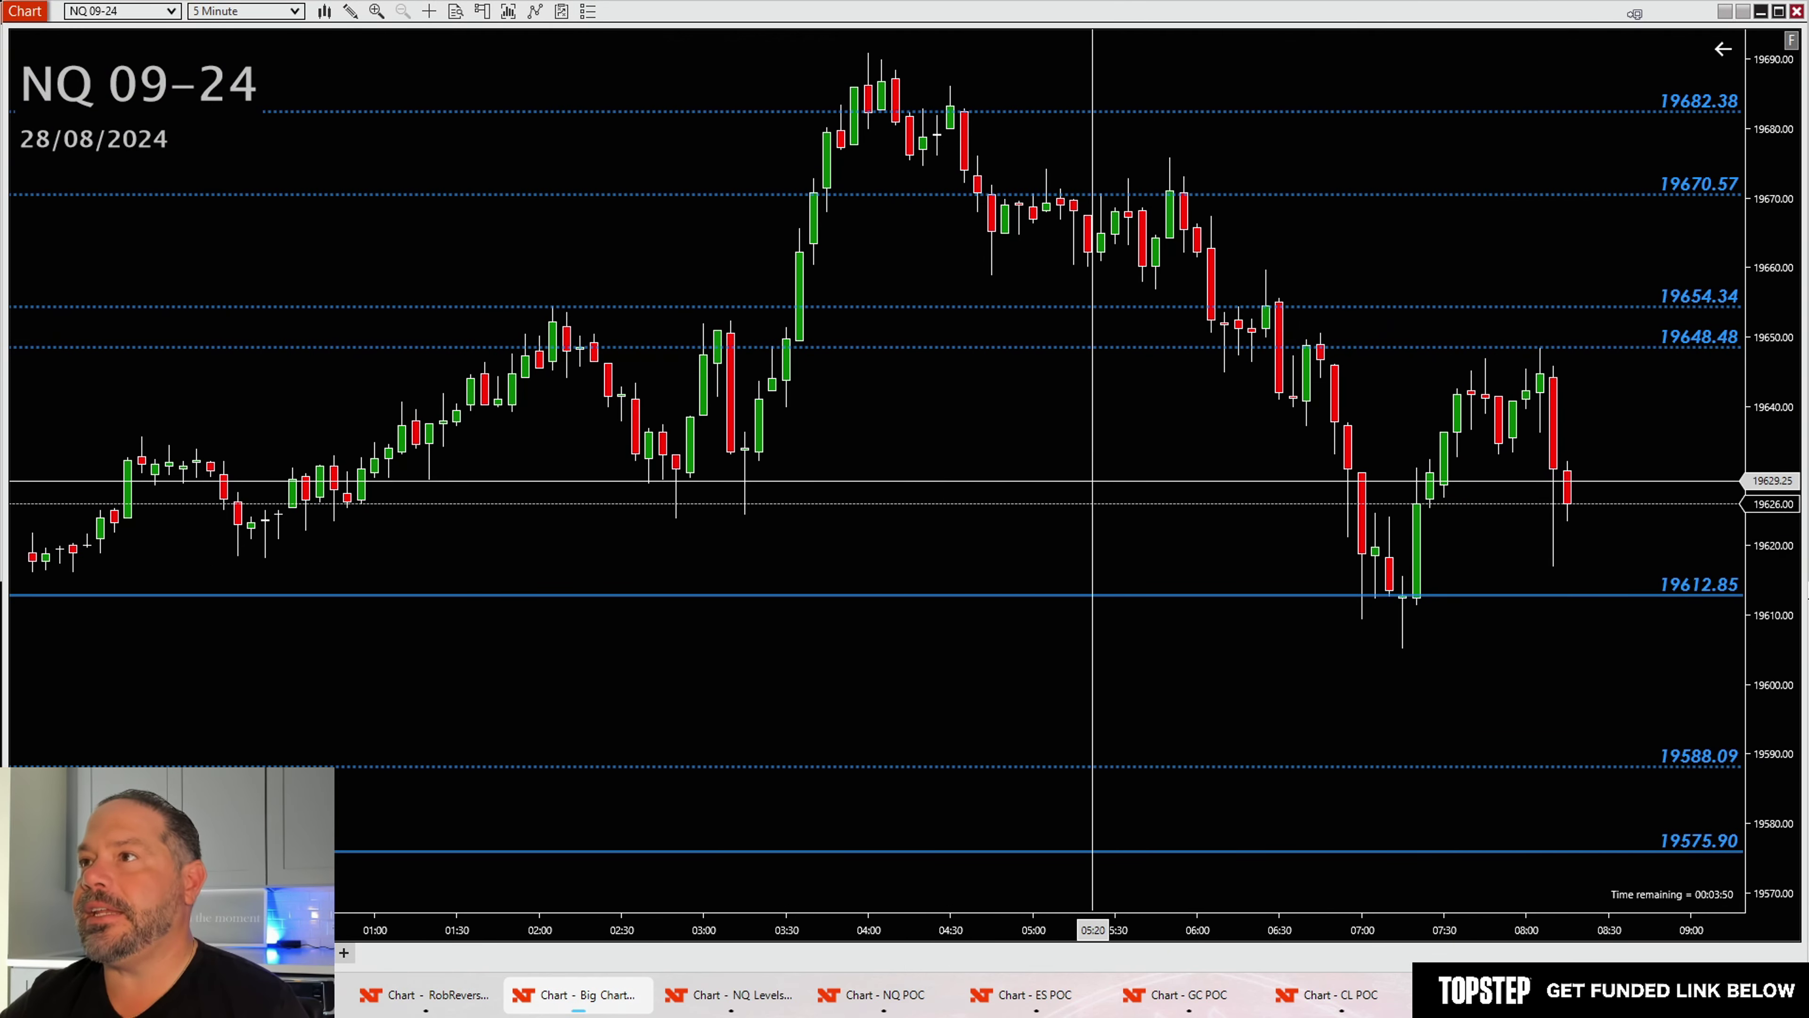
left_click_drag(1092, 481, 889, 485)
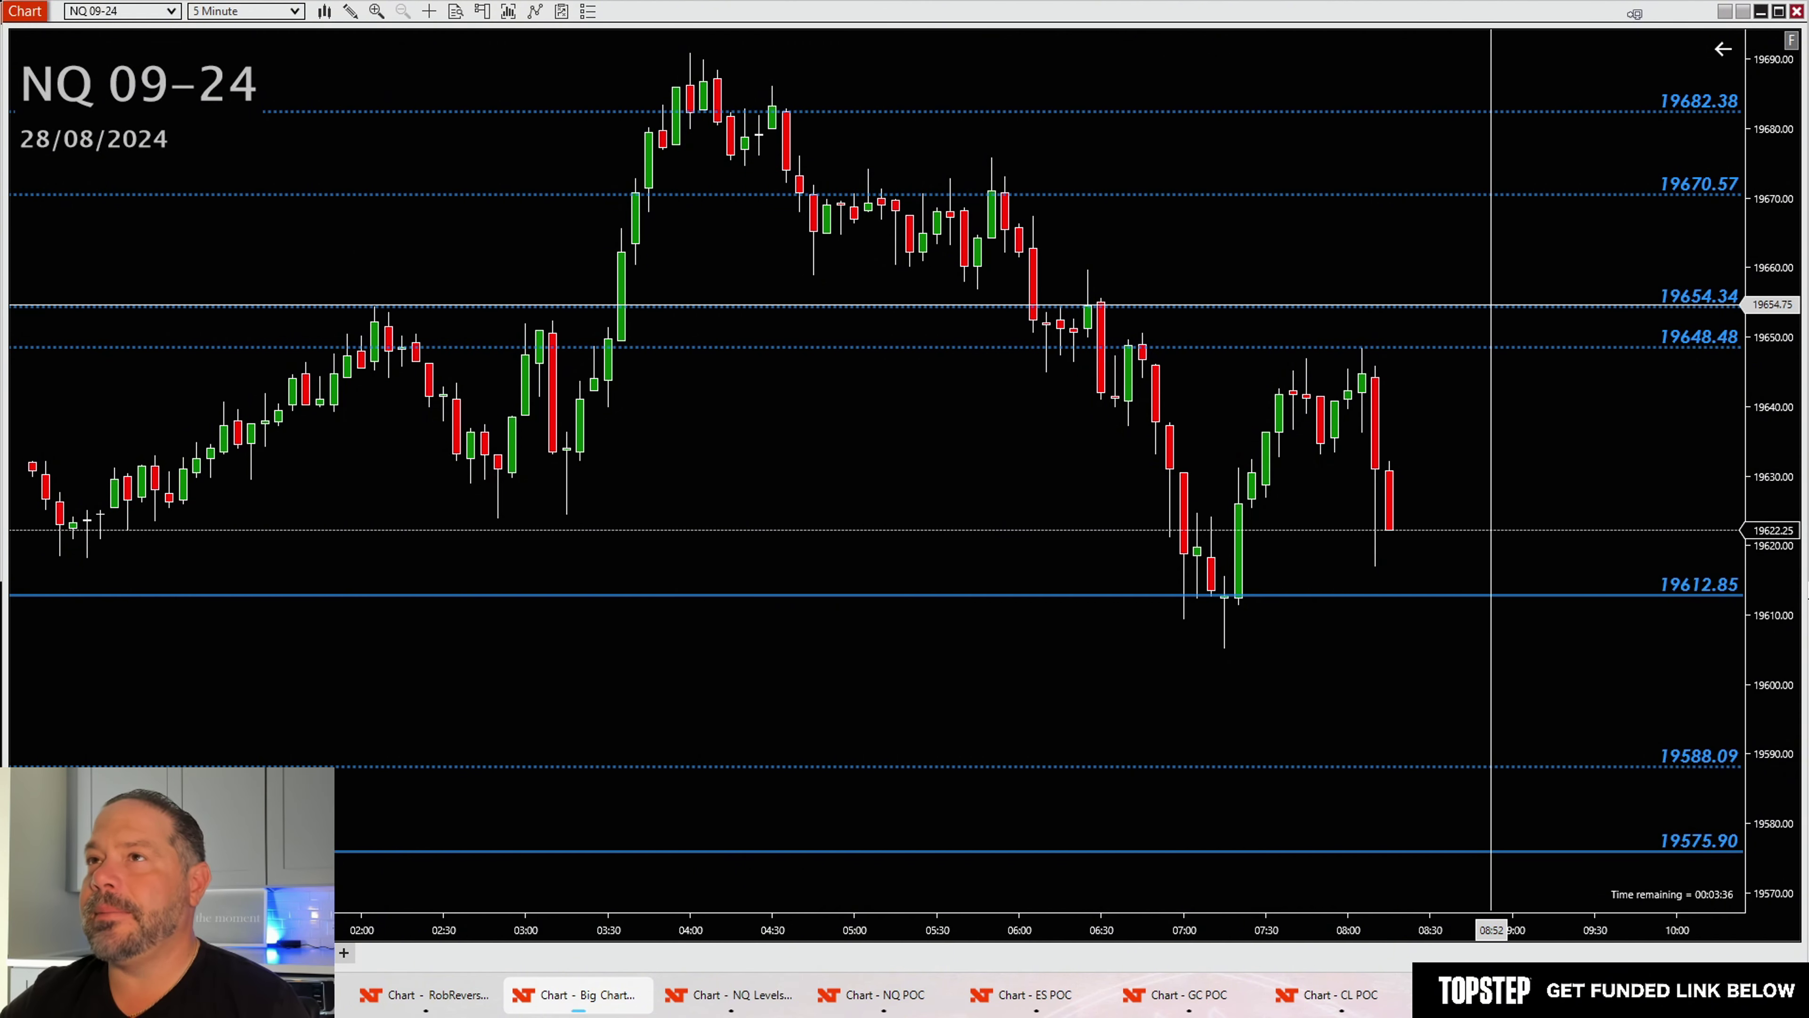
left_click_drag(1565, 477, 1385, 477)
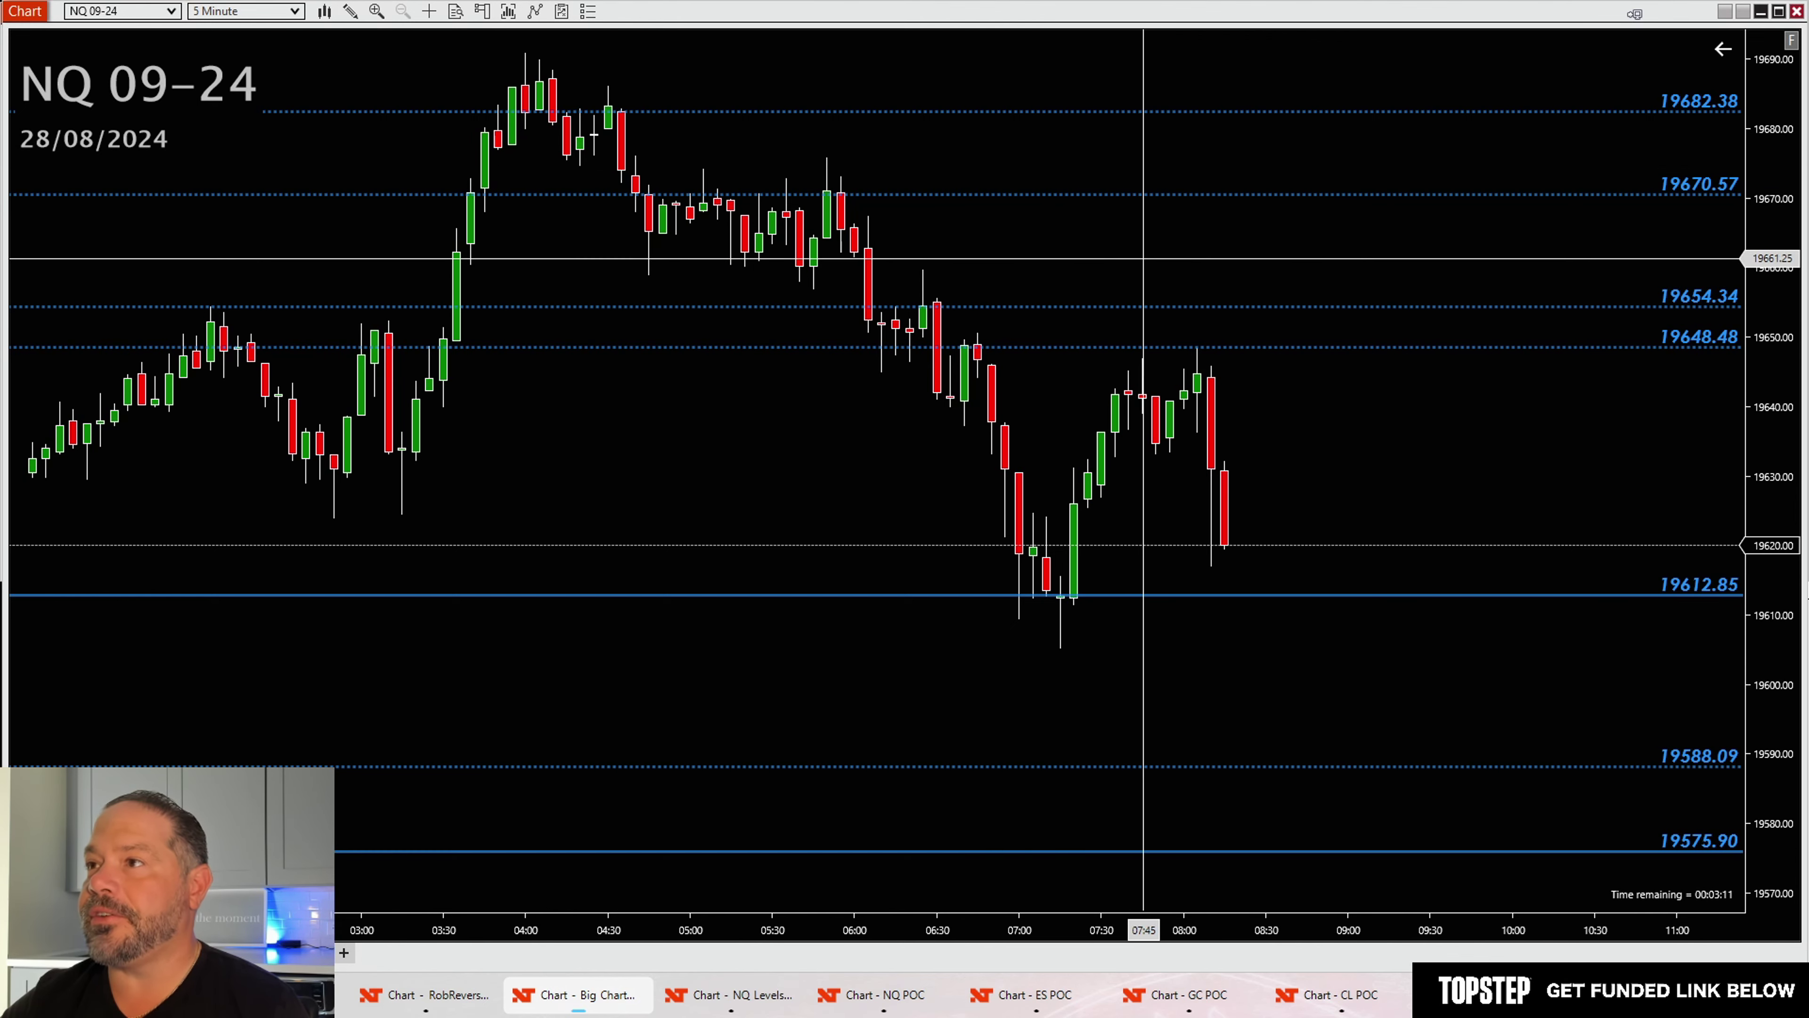
left_click_drag(1351, 475, 1352, 321)
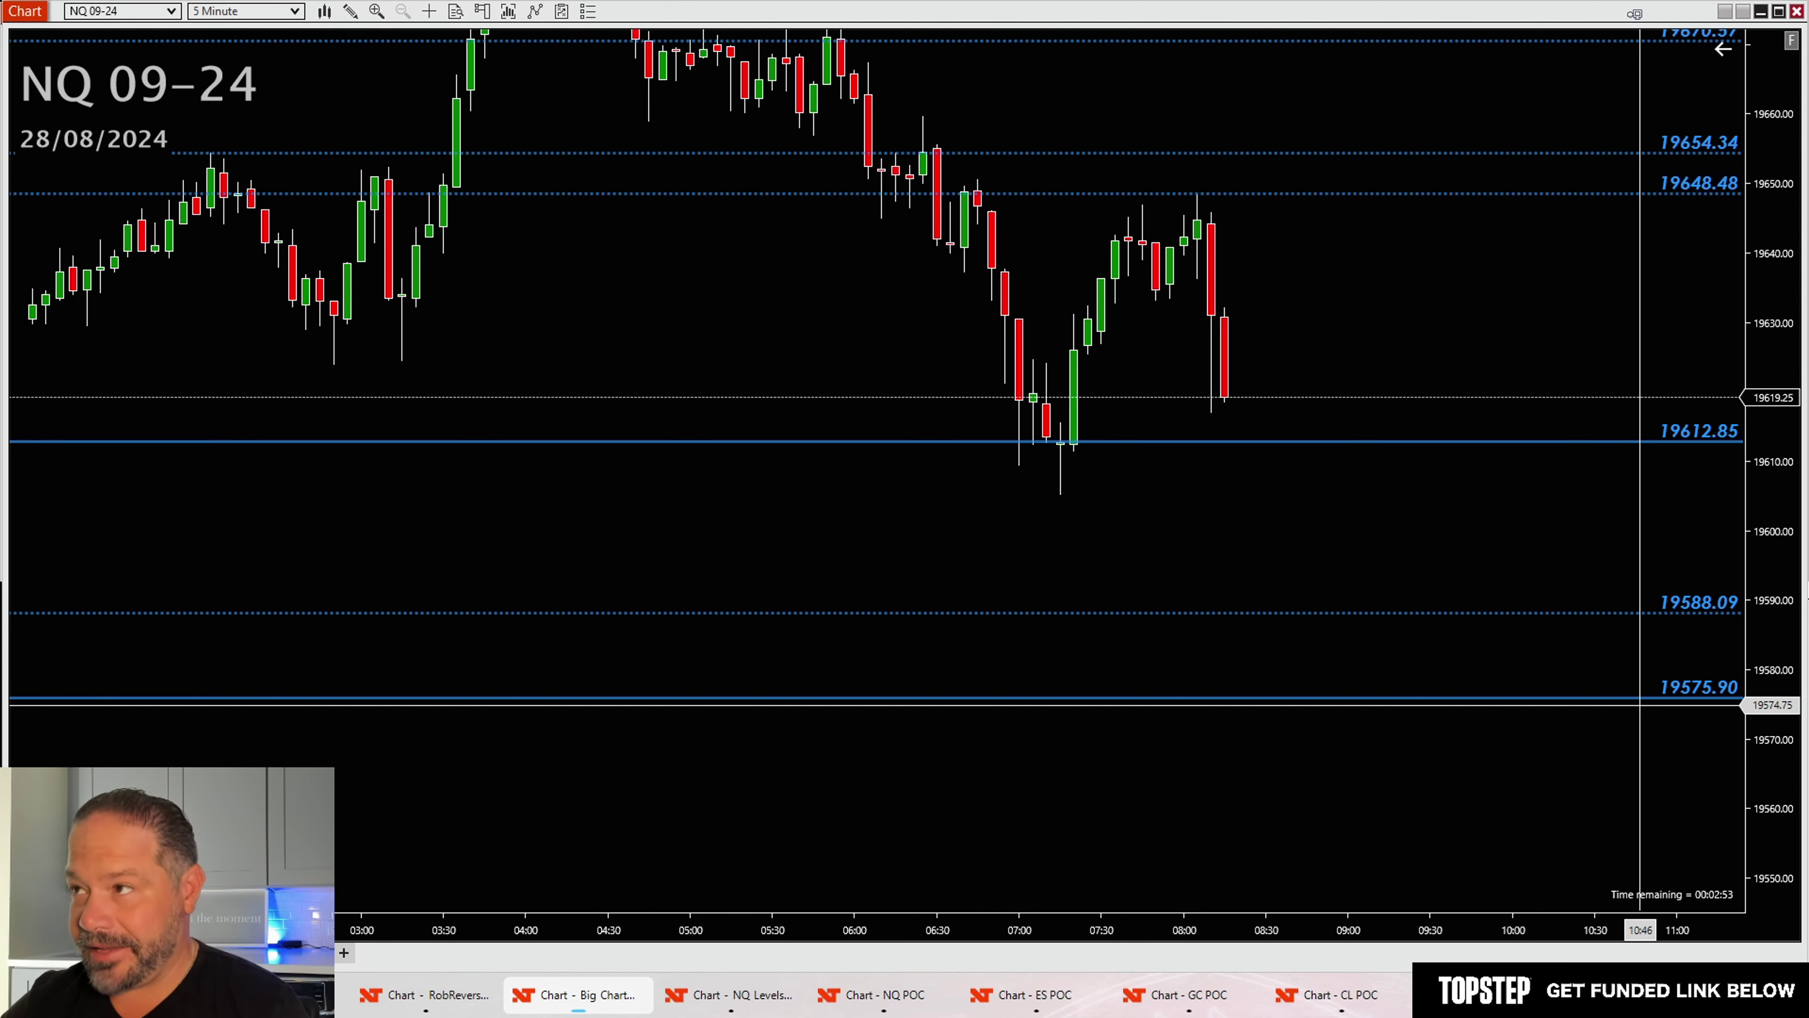
scroll(1241, 513, "down", 4)
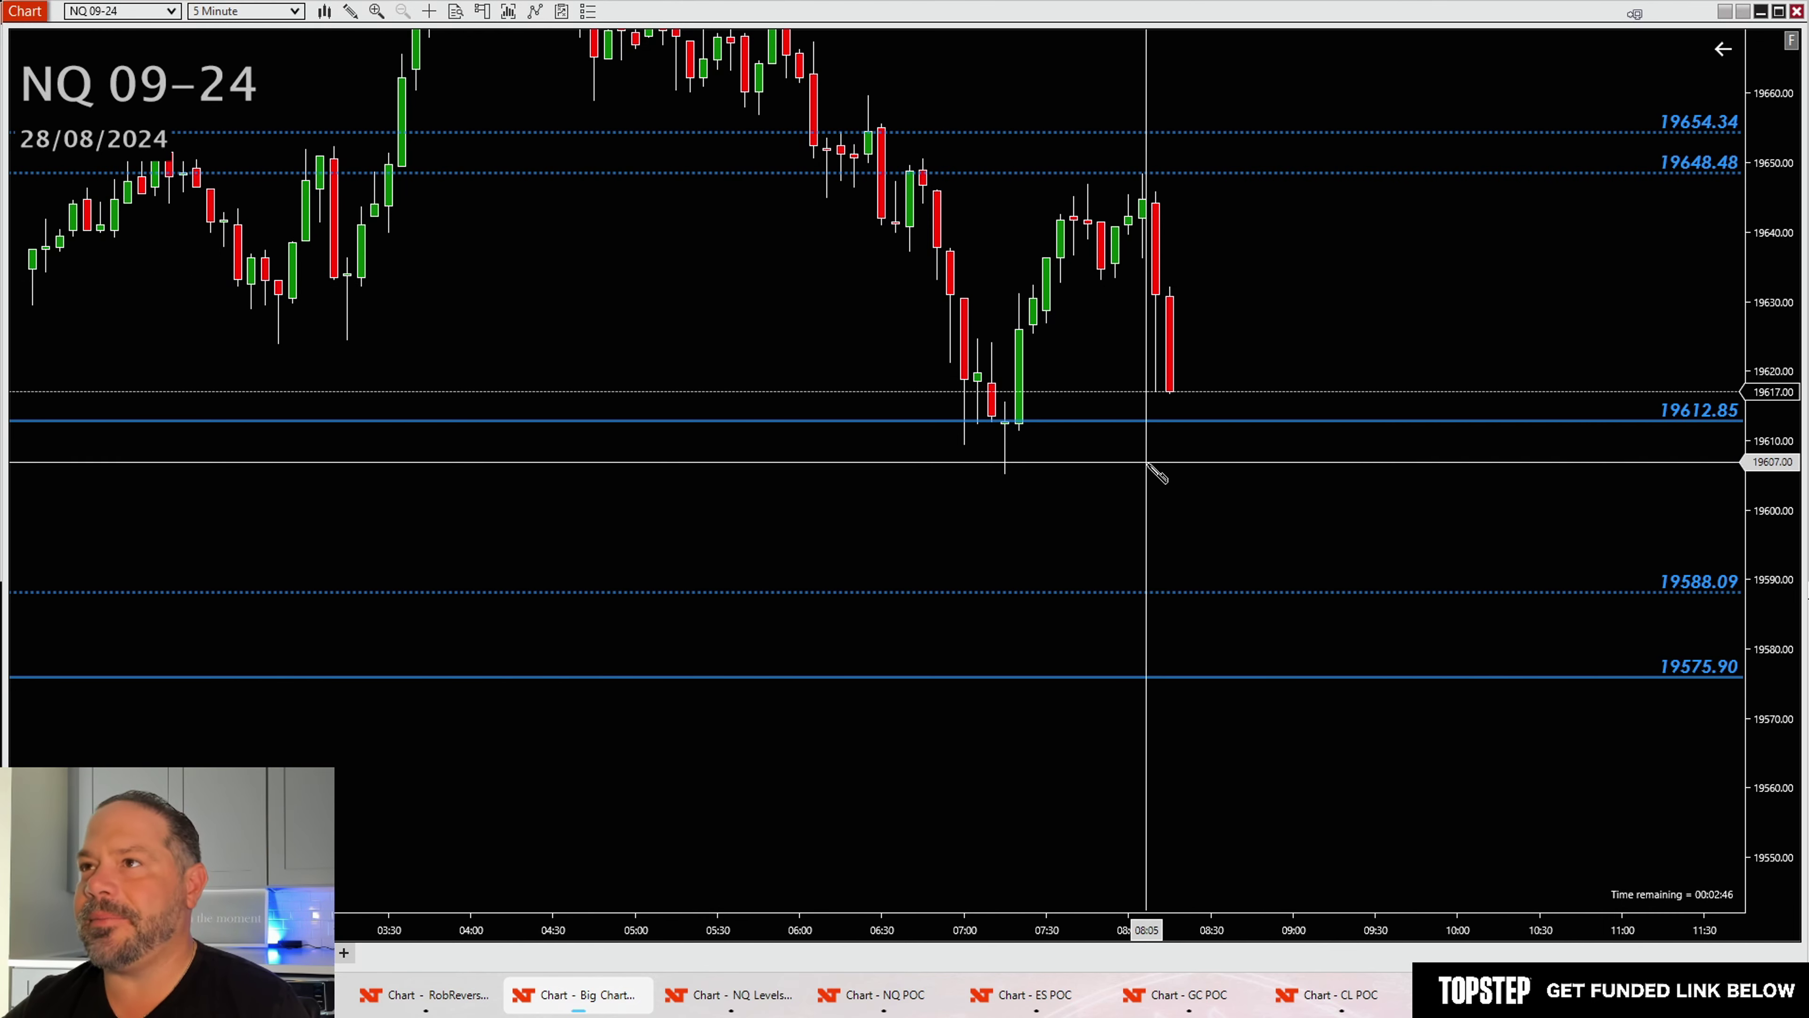
Step: Draw an NQ arrow path from below the last candle down to 19588.09, ending at 19612.85
left_click(1155, 438)
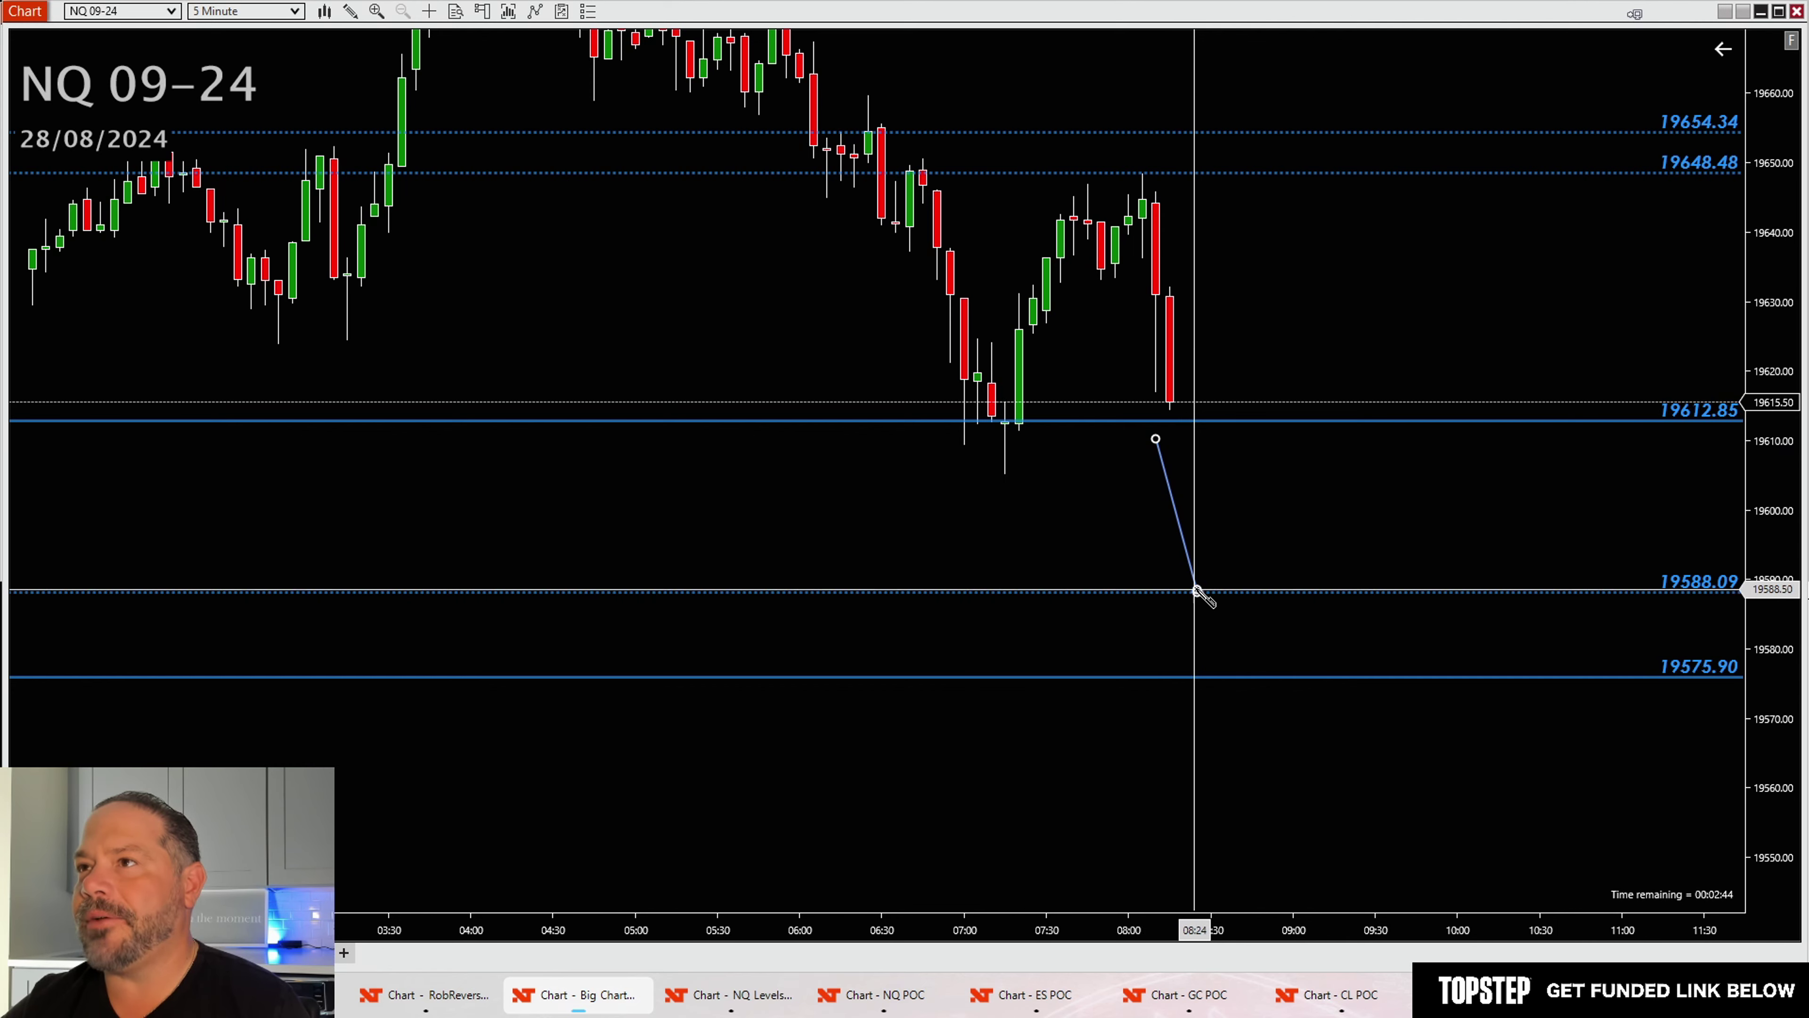
left_click(1197, 592)
double_click(1280, 422)
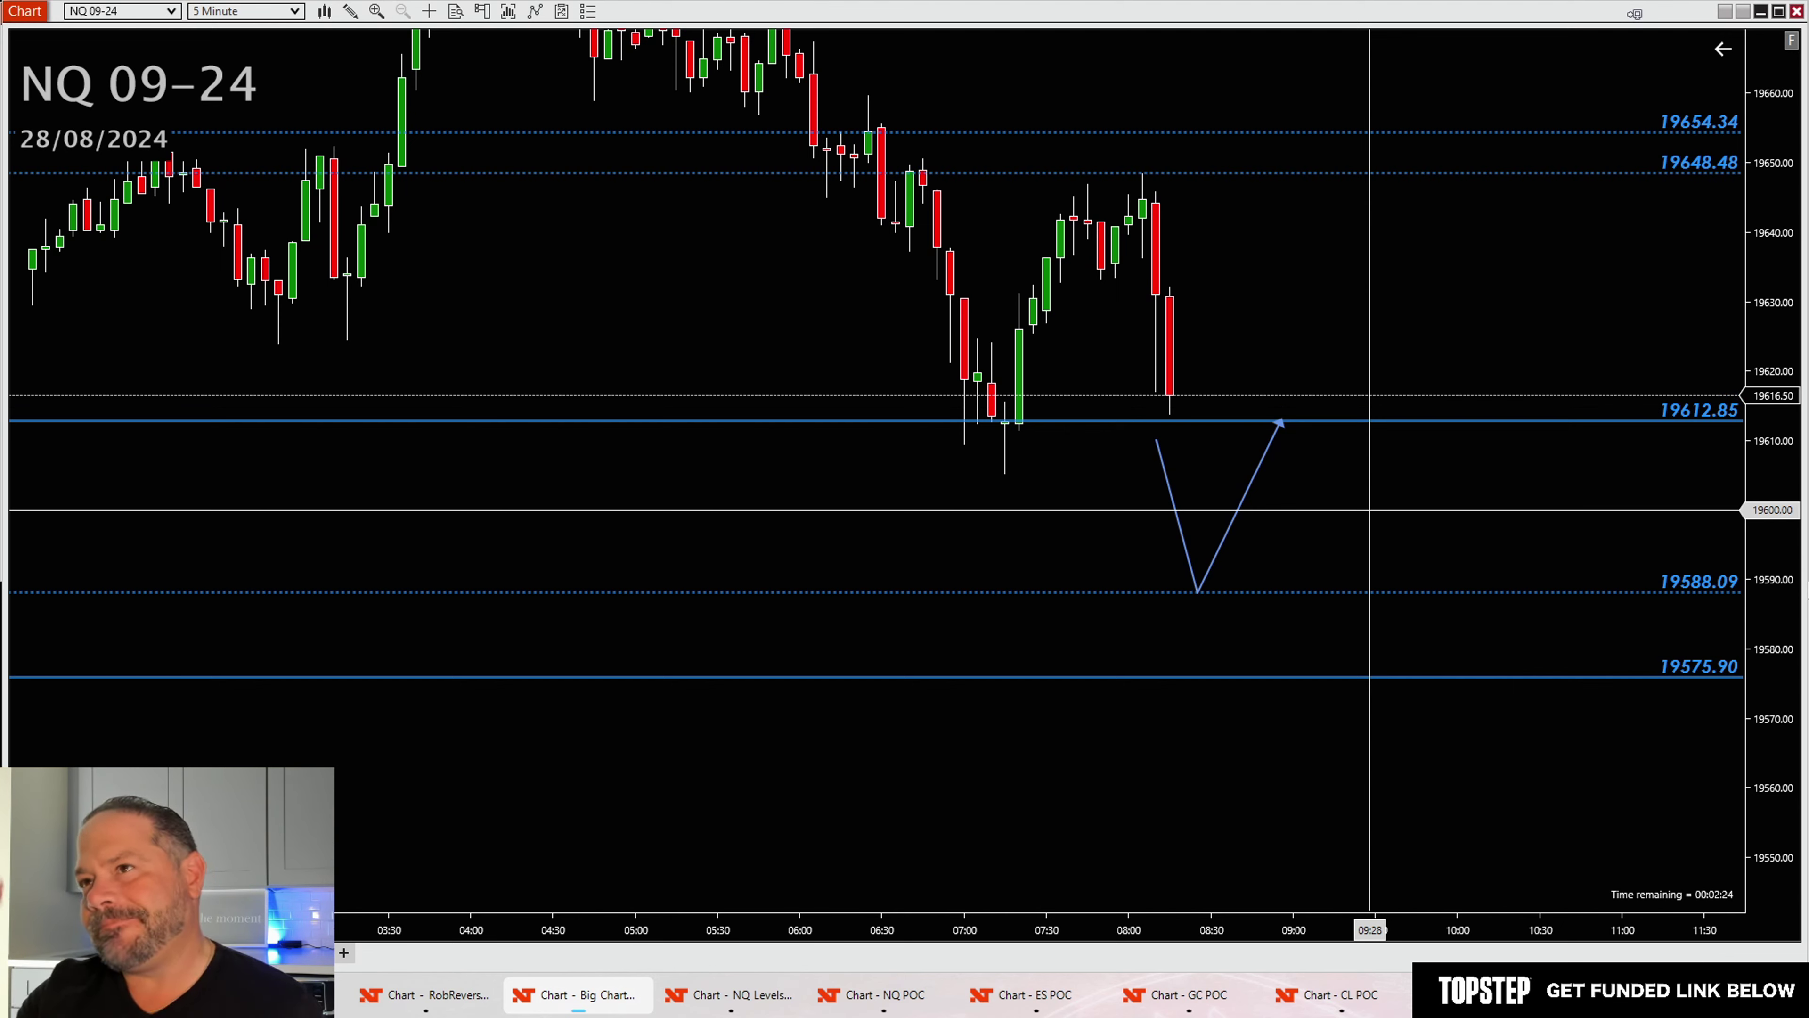
left_click_drag(1385, 321, 1345, 351)
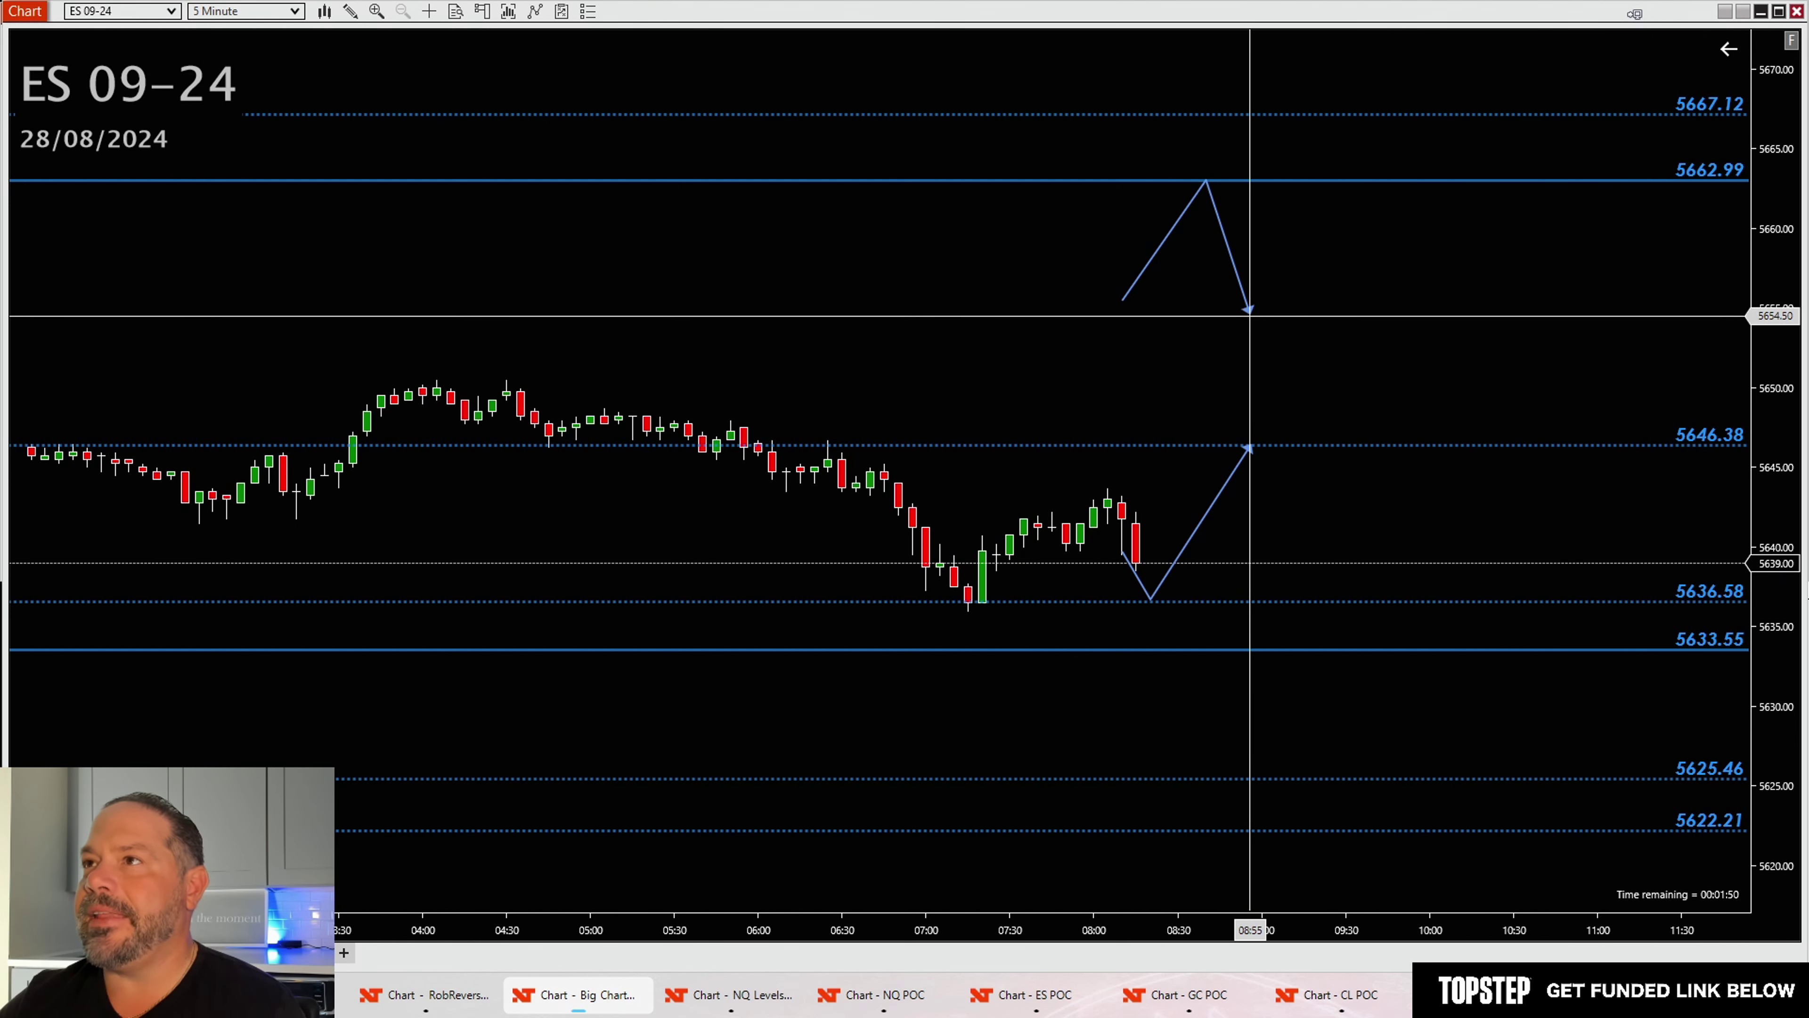
Step: Move the upper ES path's endpoint so its arrowhead lands on 5646.38, falling from 5662.99
left_click_drag(1248, 310, 1290, 442)
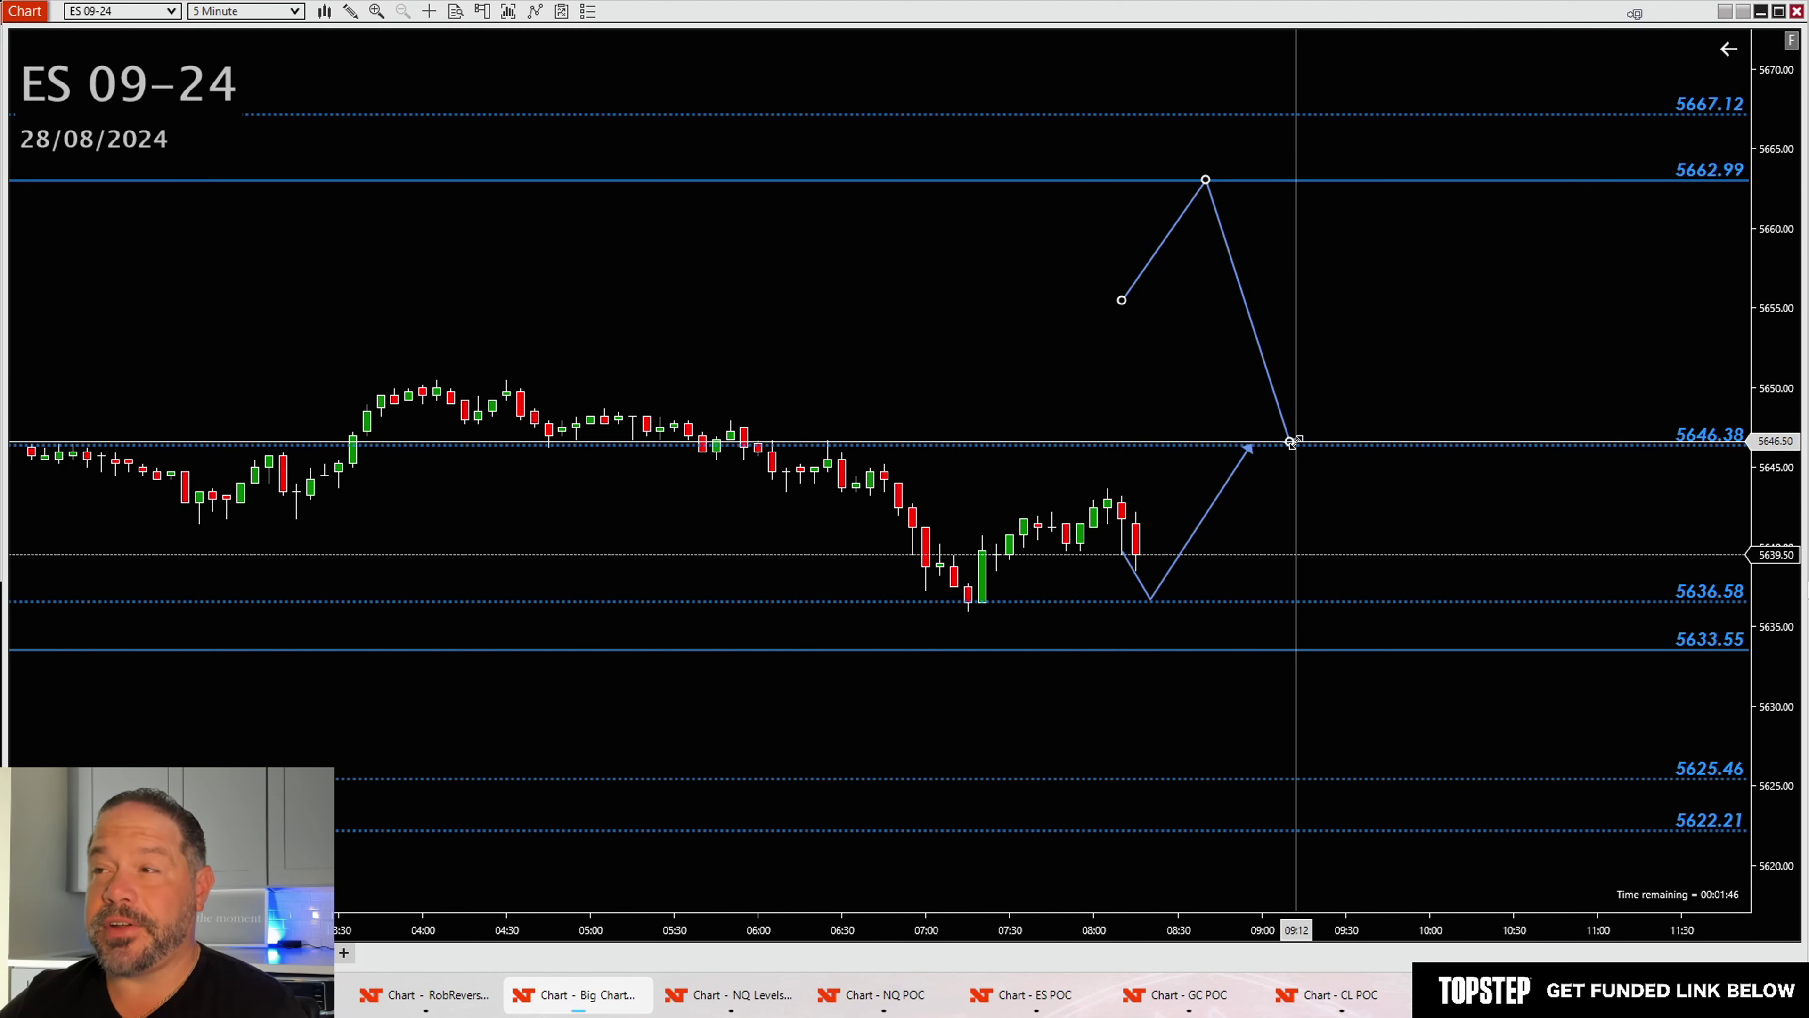
left_click(1356, 376)
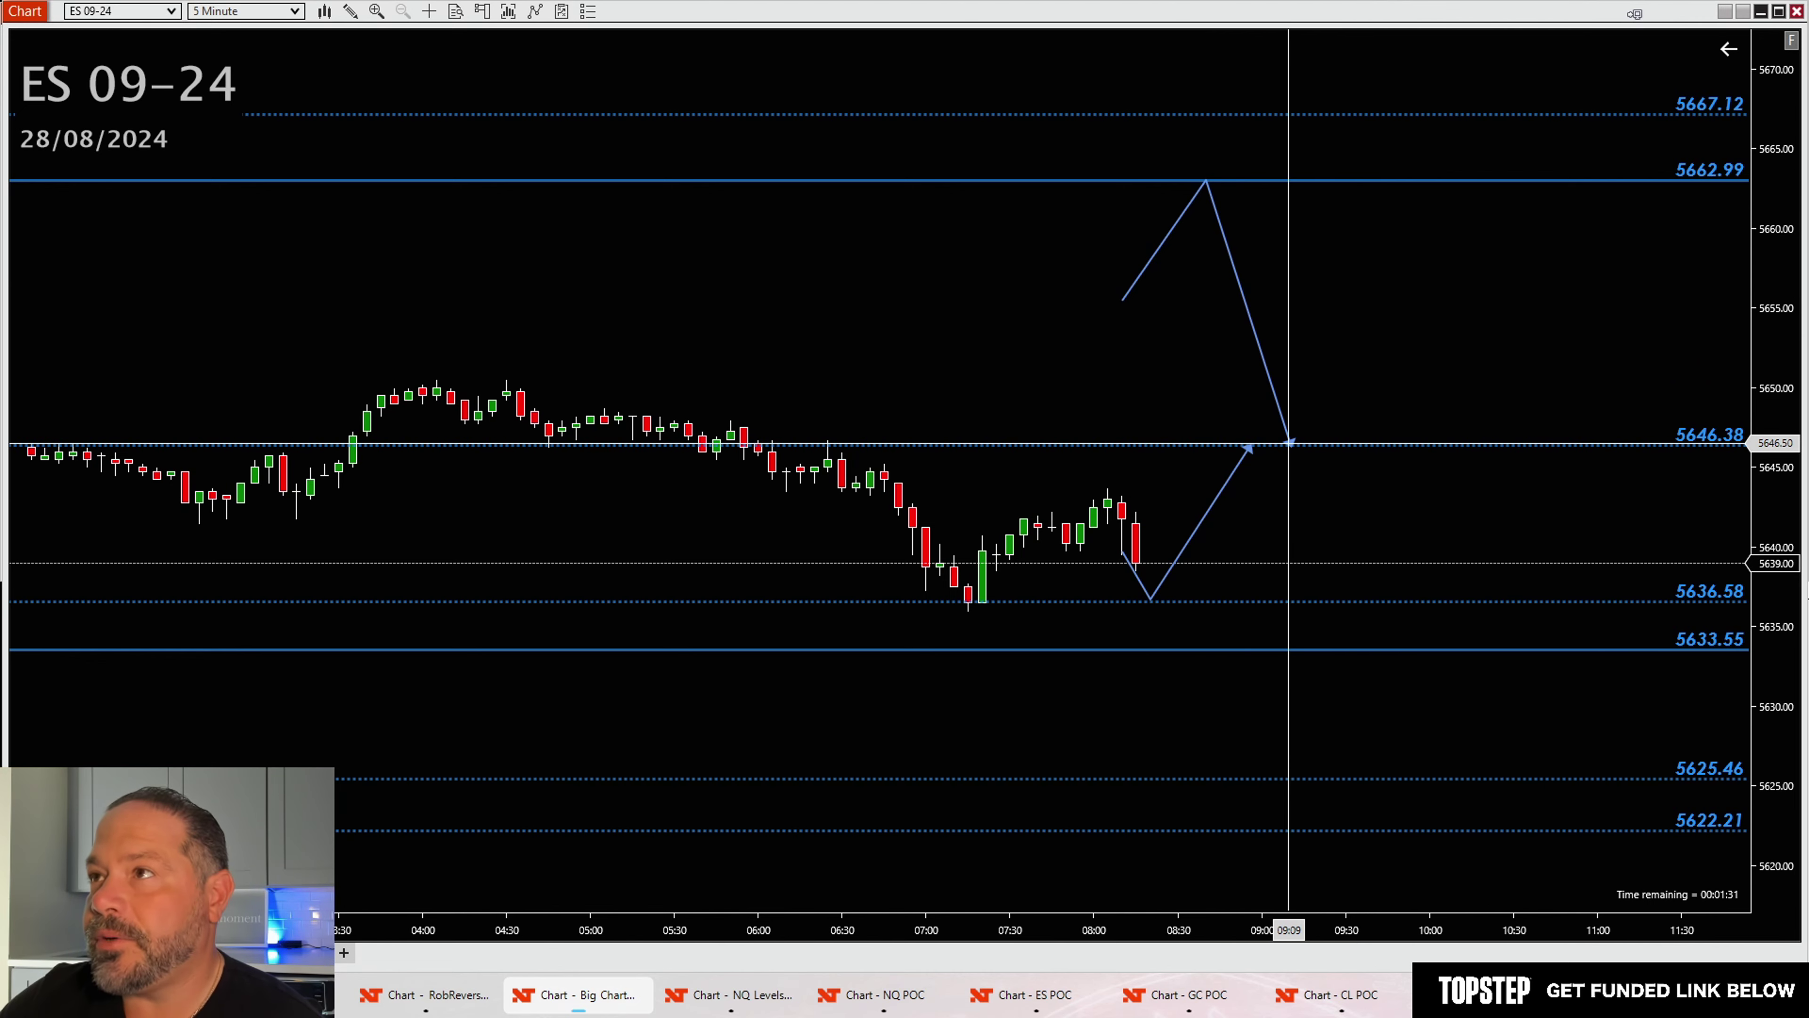
left_click(1287, 442)
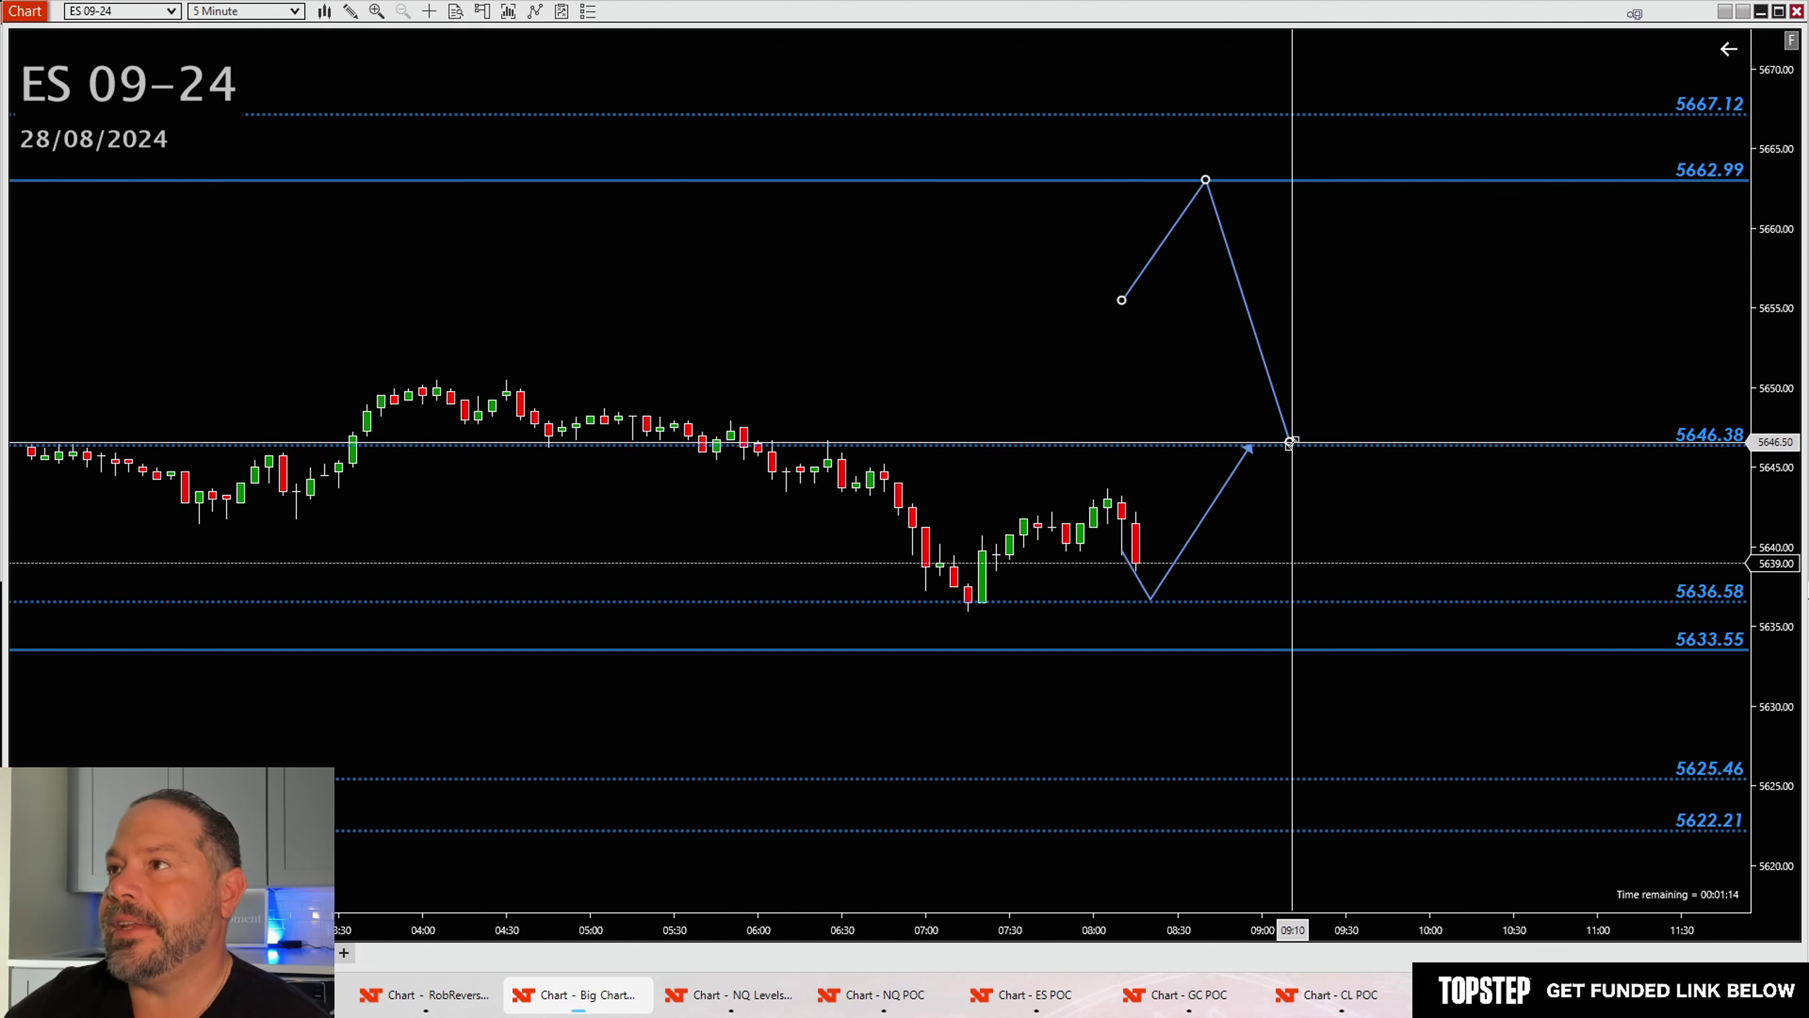
mouse_move(1290, 442)
left_mouse_down()
mouse_move(1357, 323)
mouse_move(1268, 400)
mouse_move(1230, 290)
mouse_move(1326, 287)
mouse_move(1300, 384)
mouse_move(1317, 442)
left_mouse_up()
left_click(1317, 442)
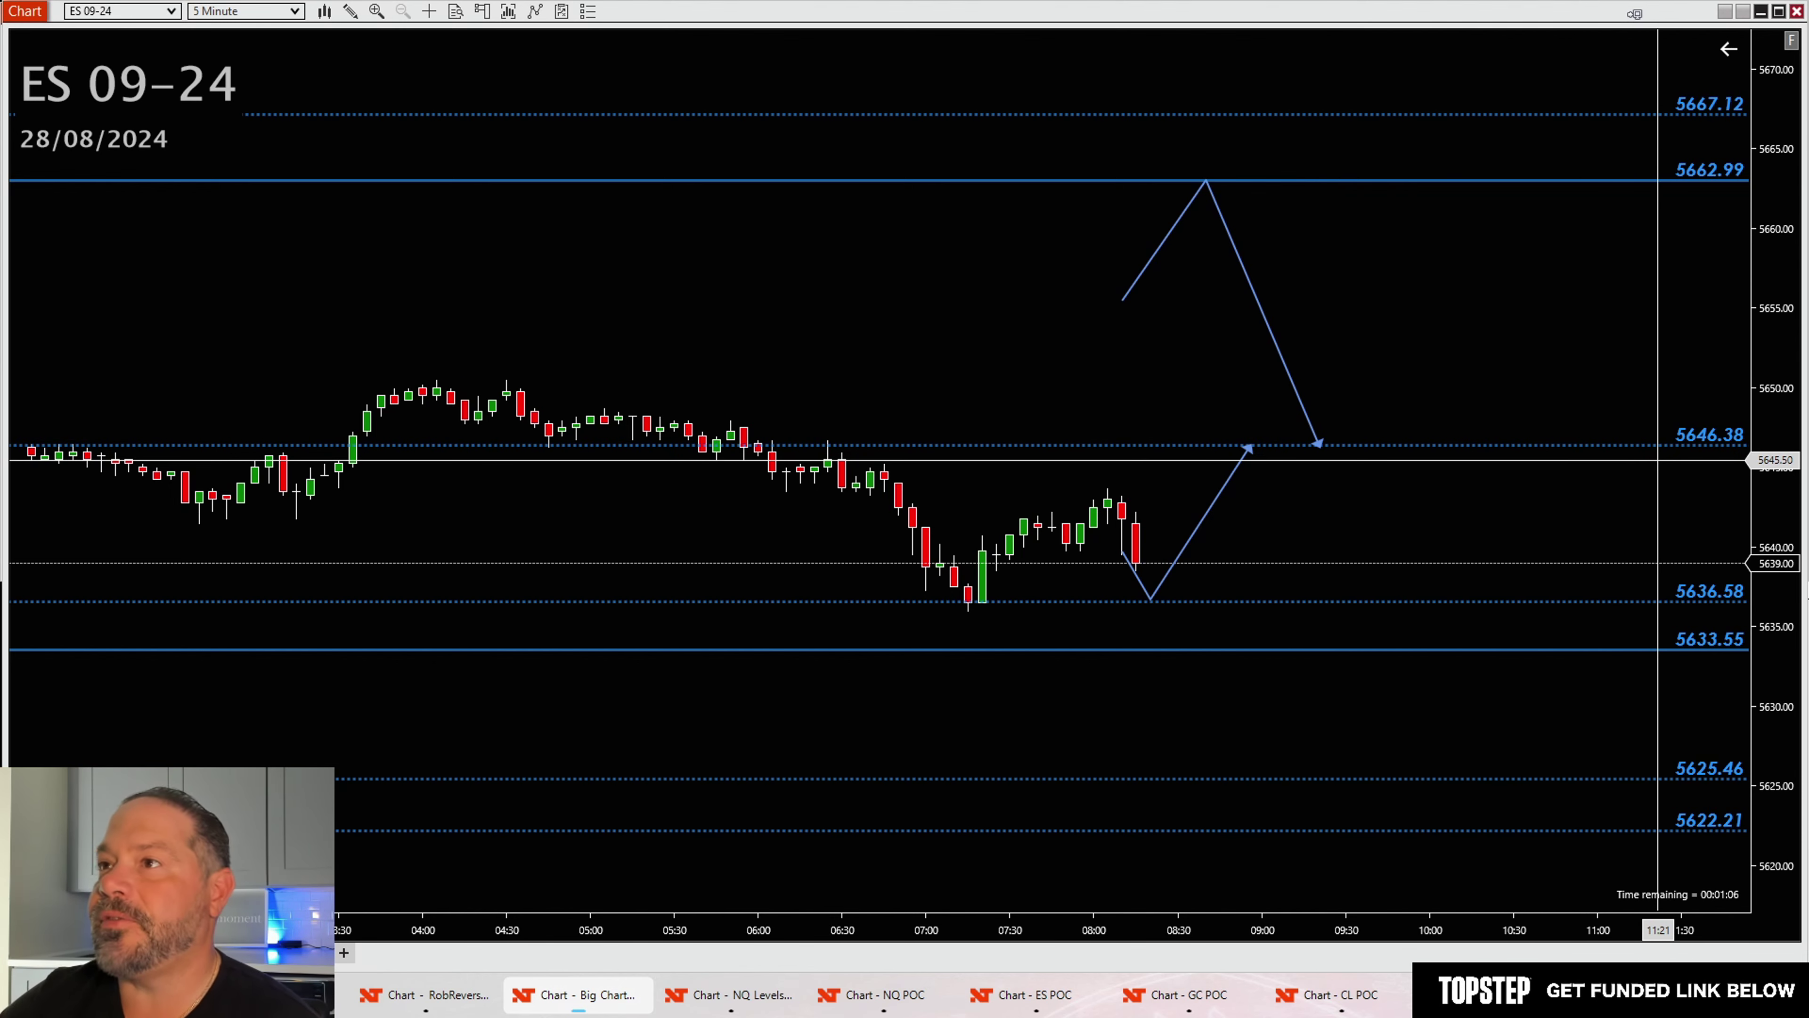
scroll(1592, 689, "down", 1)
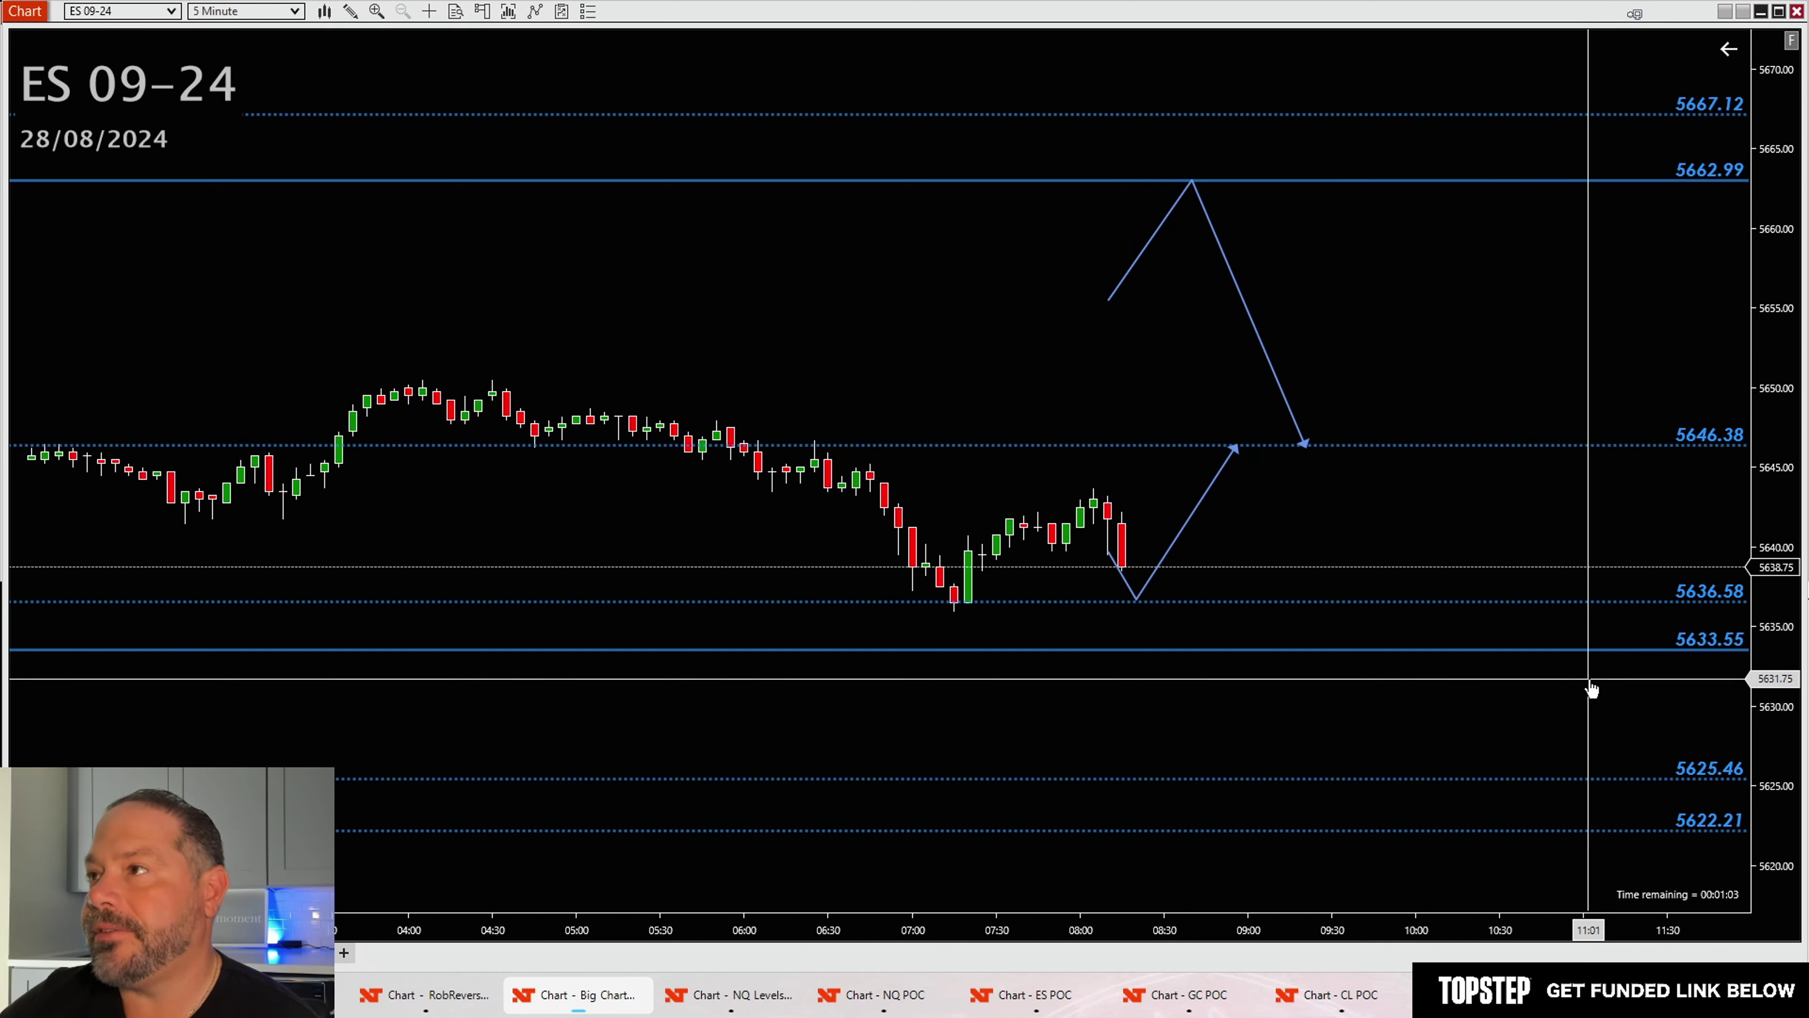
left_click_drag(1524, 716, 1522, 540)
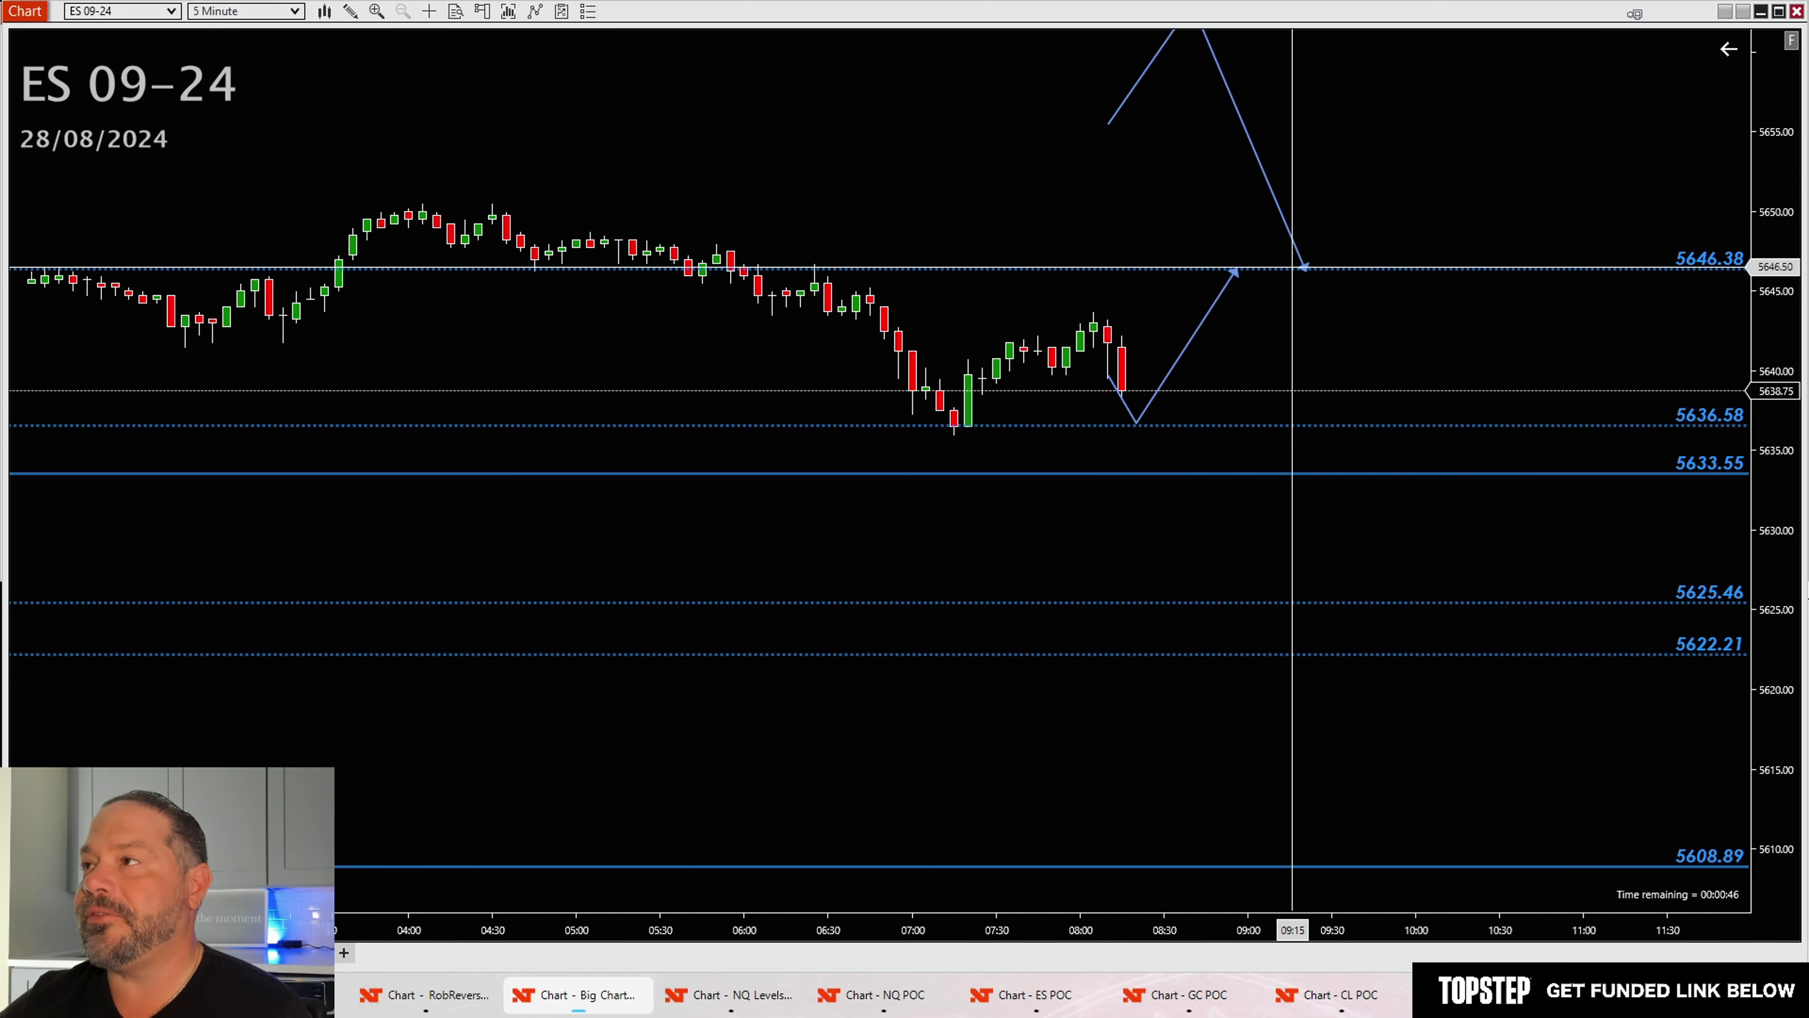
left_click_drag(1425, 780, 1415, 543)
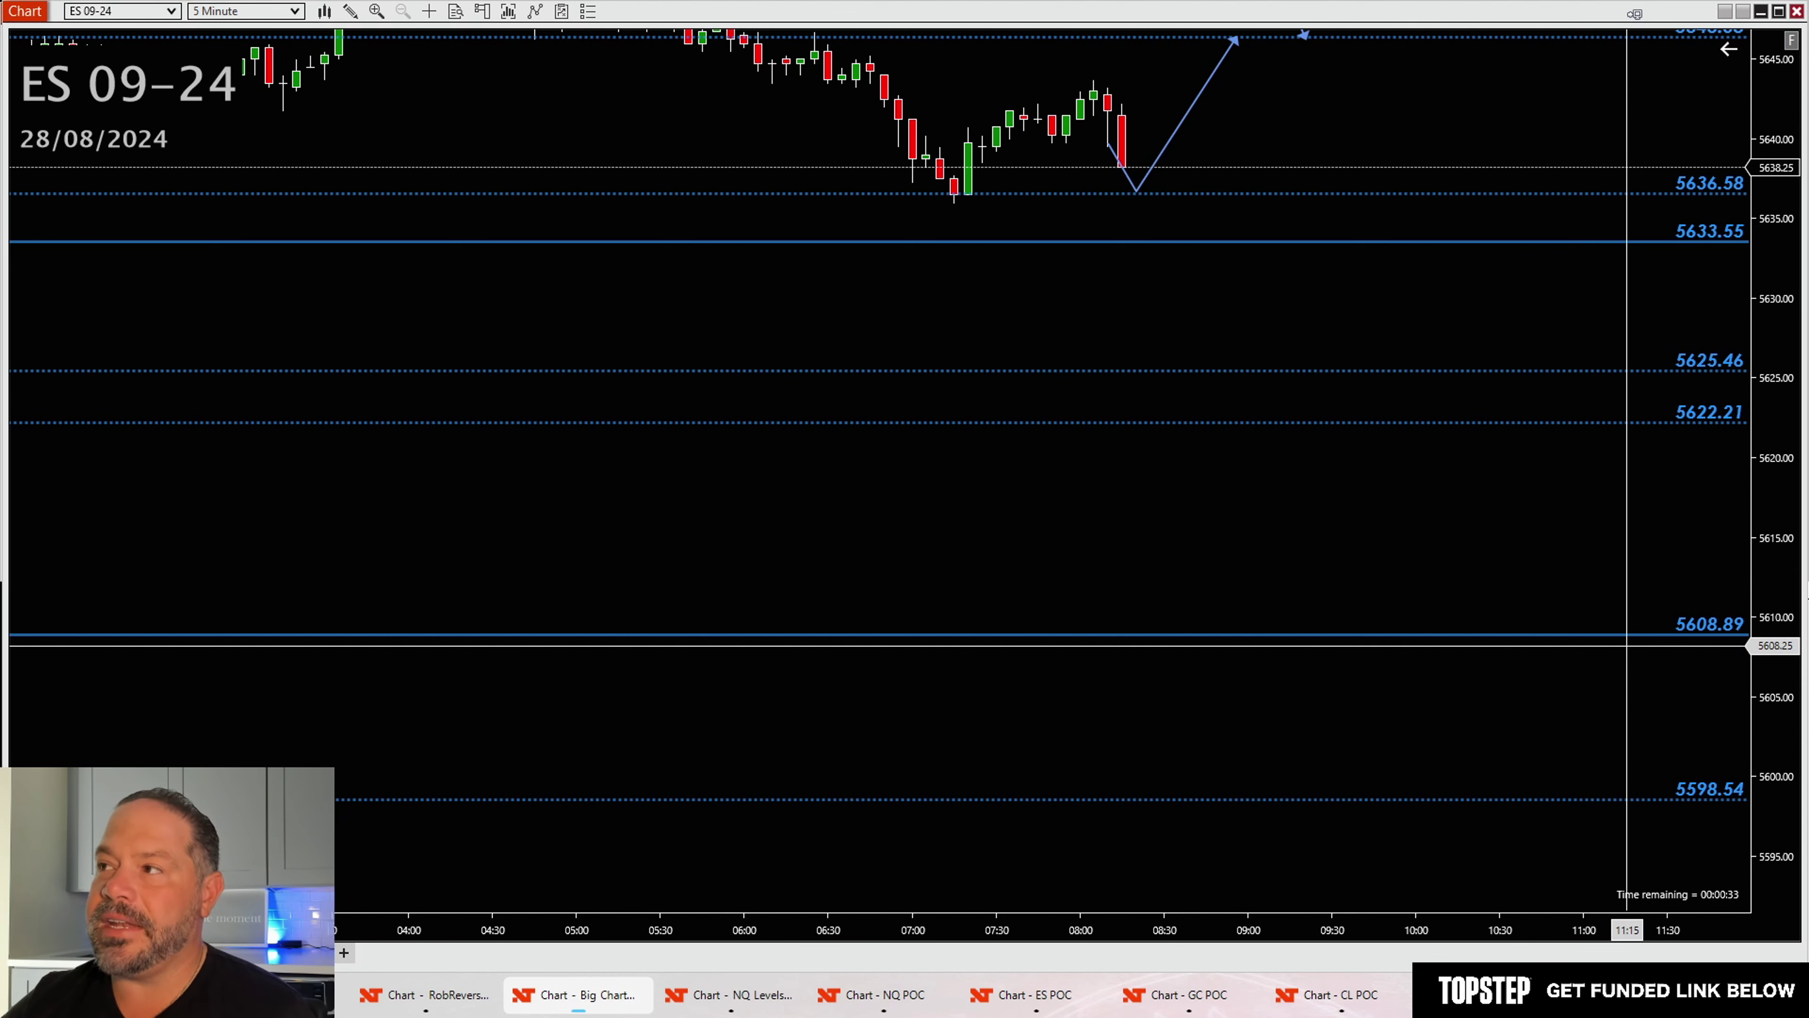
left_click_drag(1422, 645, 1295, 646)
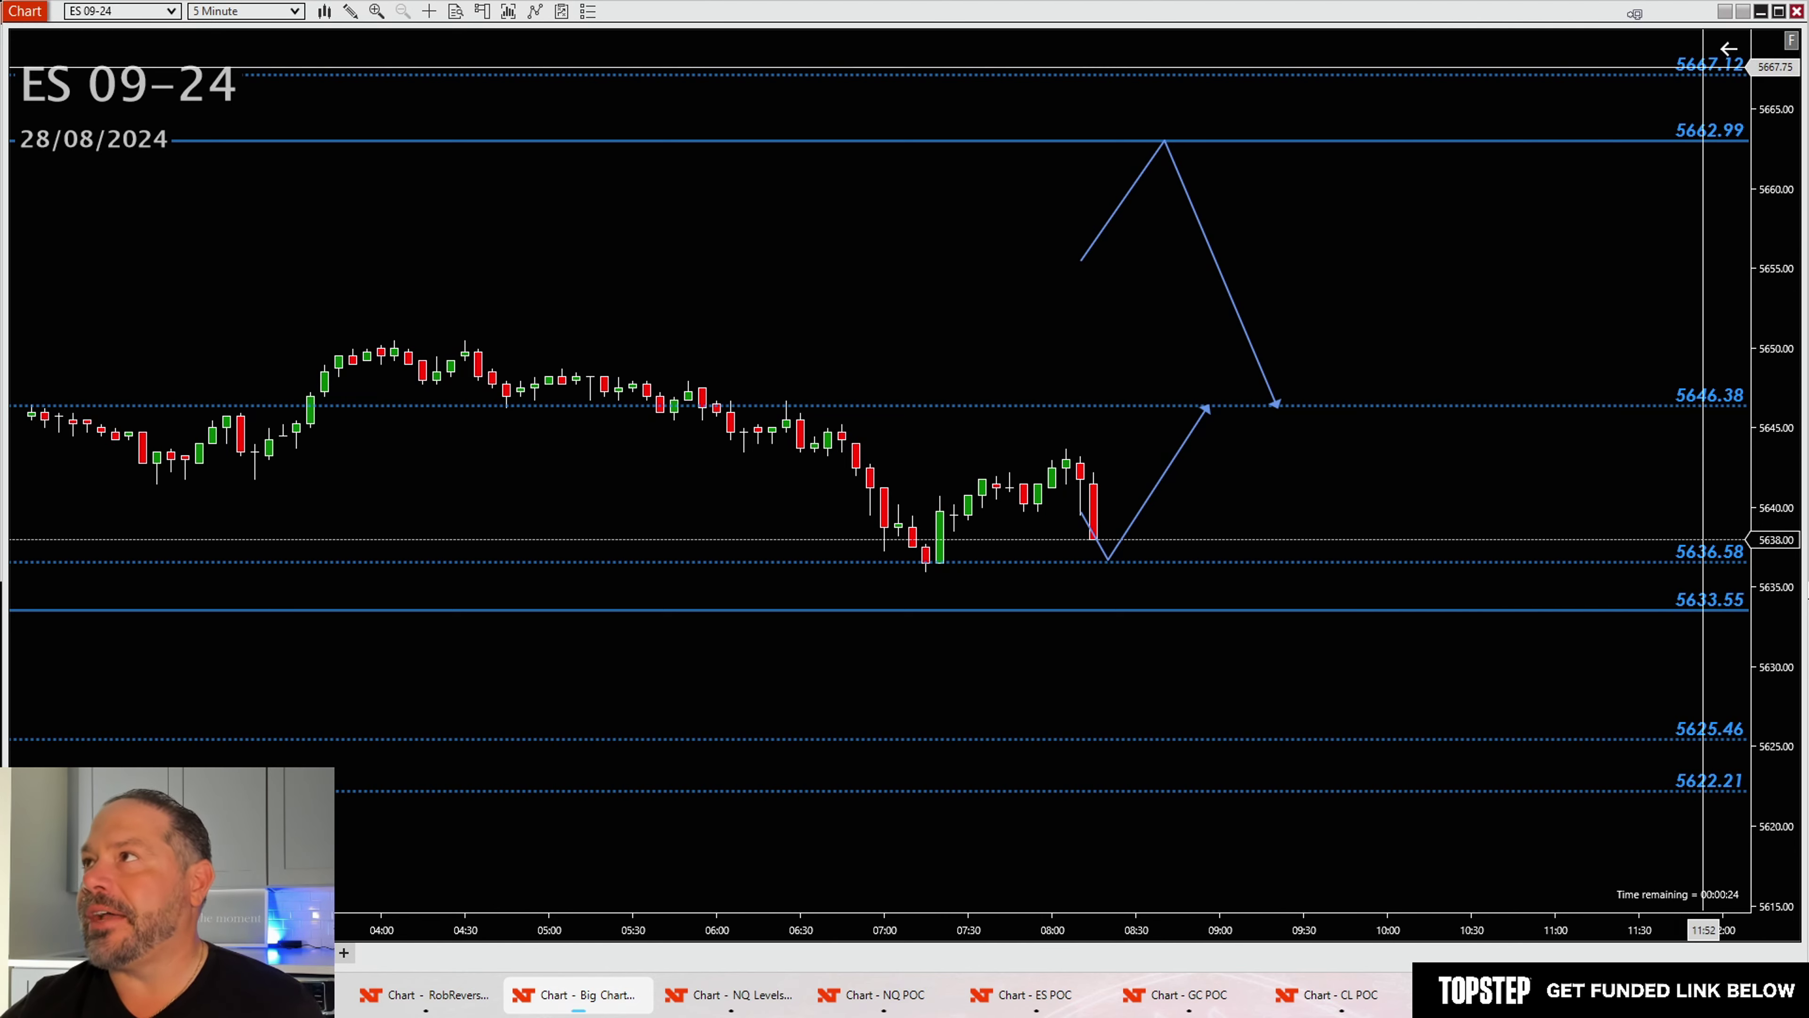
Step: Minimize the Big Chart to return to the CL 10-24, GC 12-24, MNQ 09-24 and NQ 09-24 workspace
left_click(1760, 11)
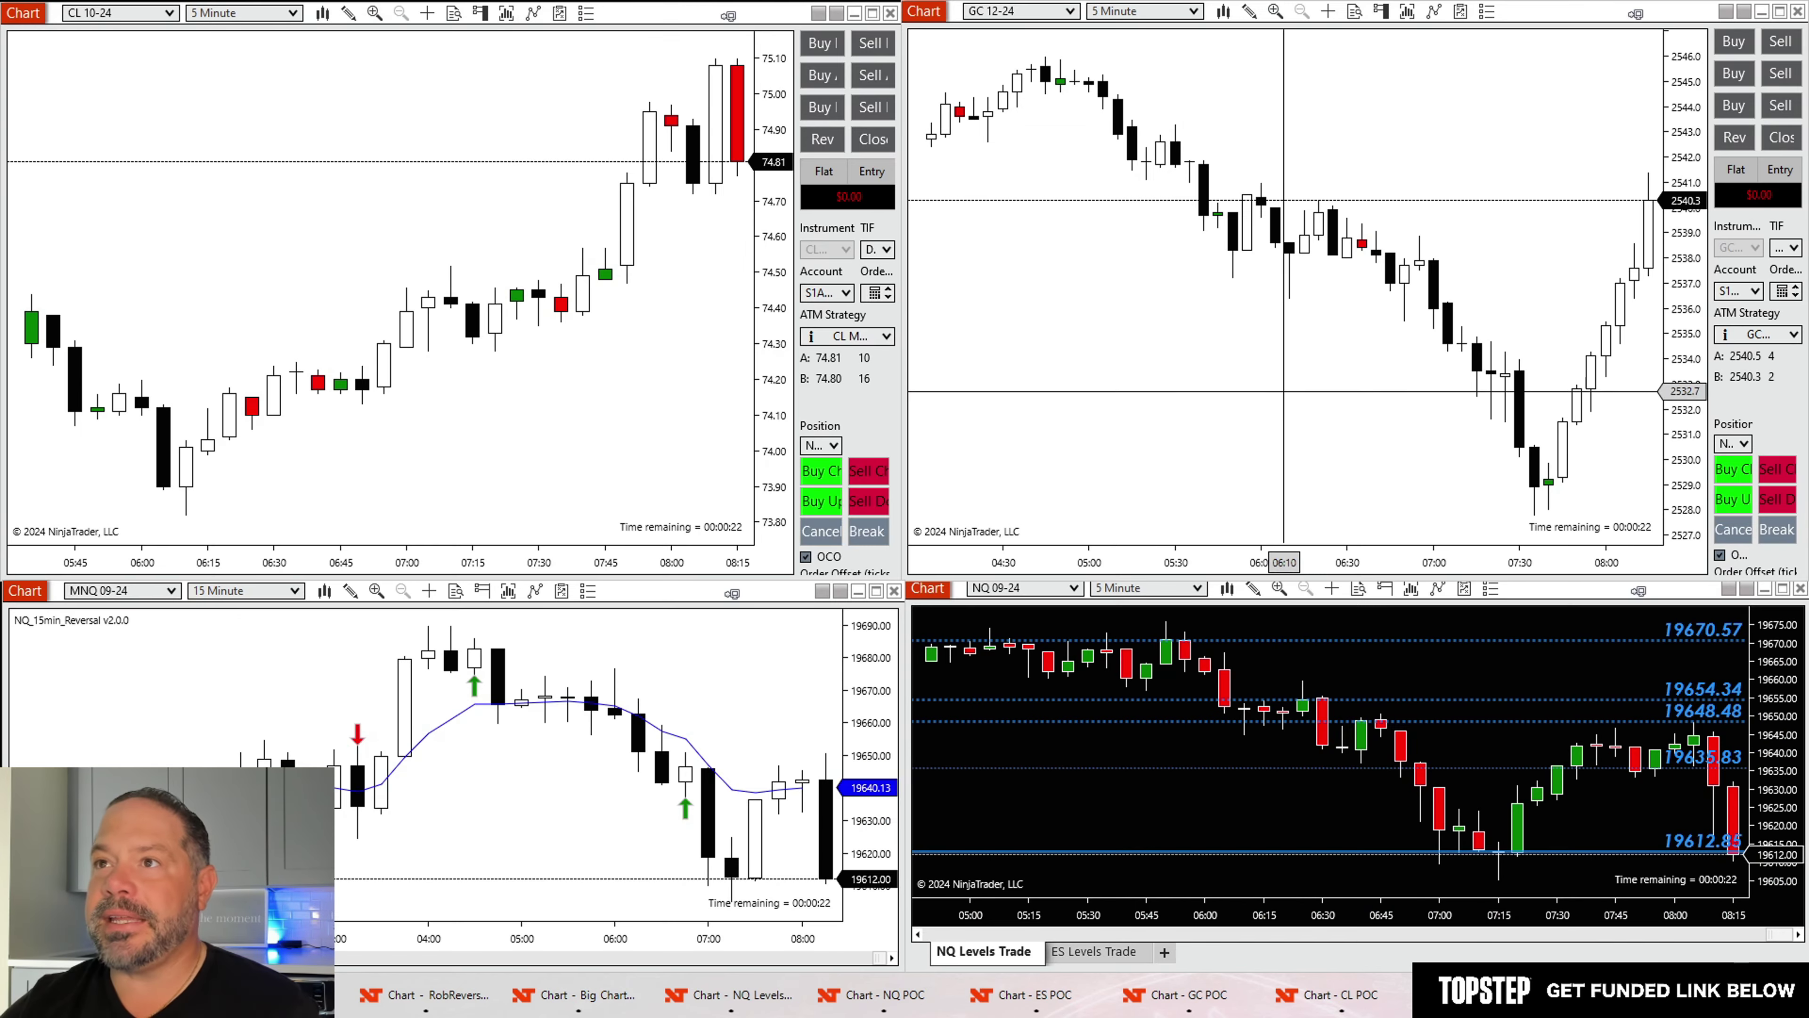